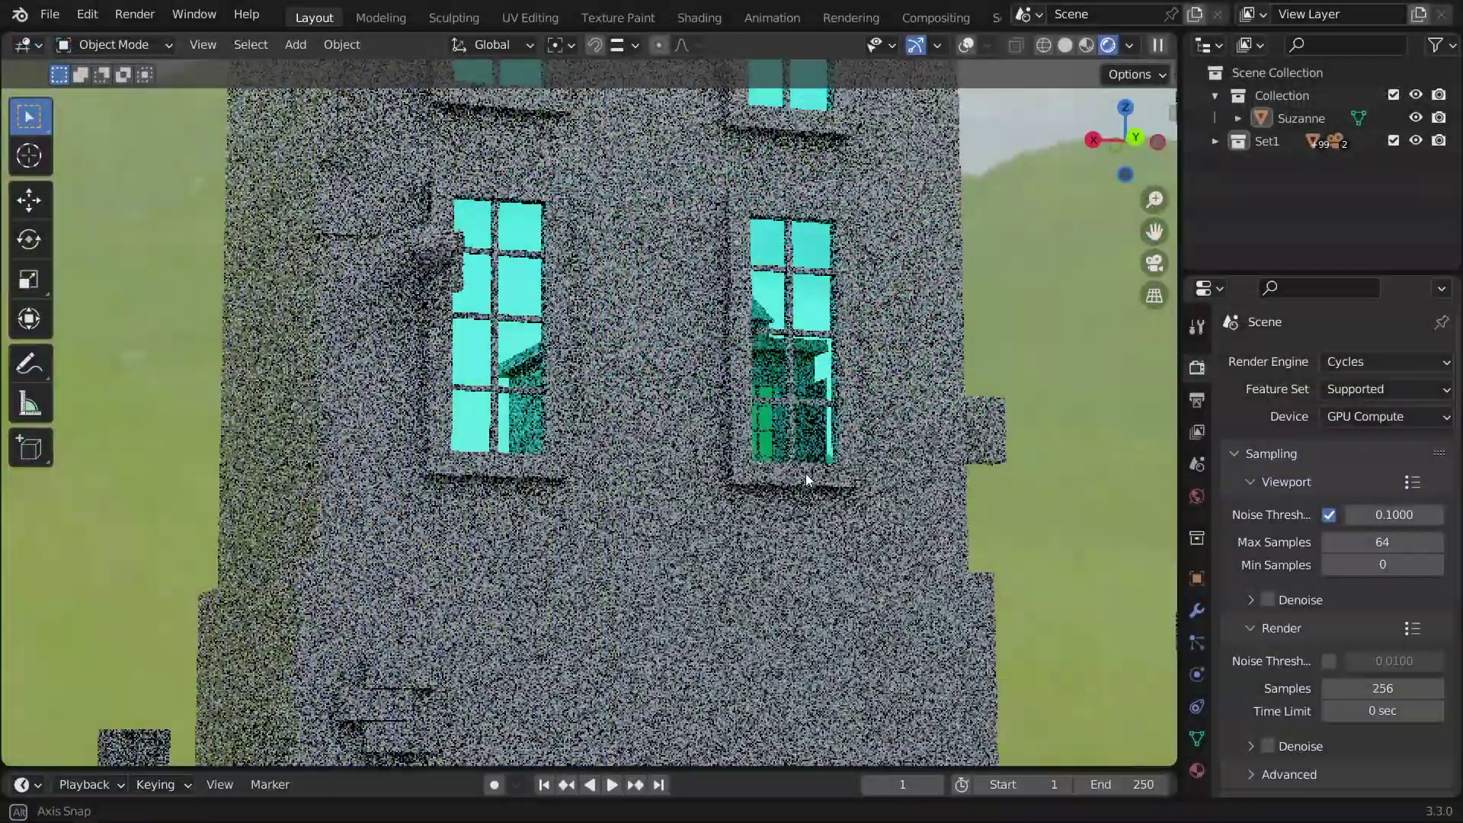
Orbit the rendered view to look along the building facade and its cyan glass windows
middle_click_drag(806, 481, 631, 629)
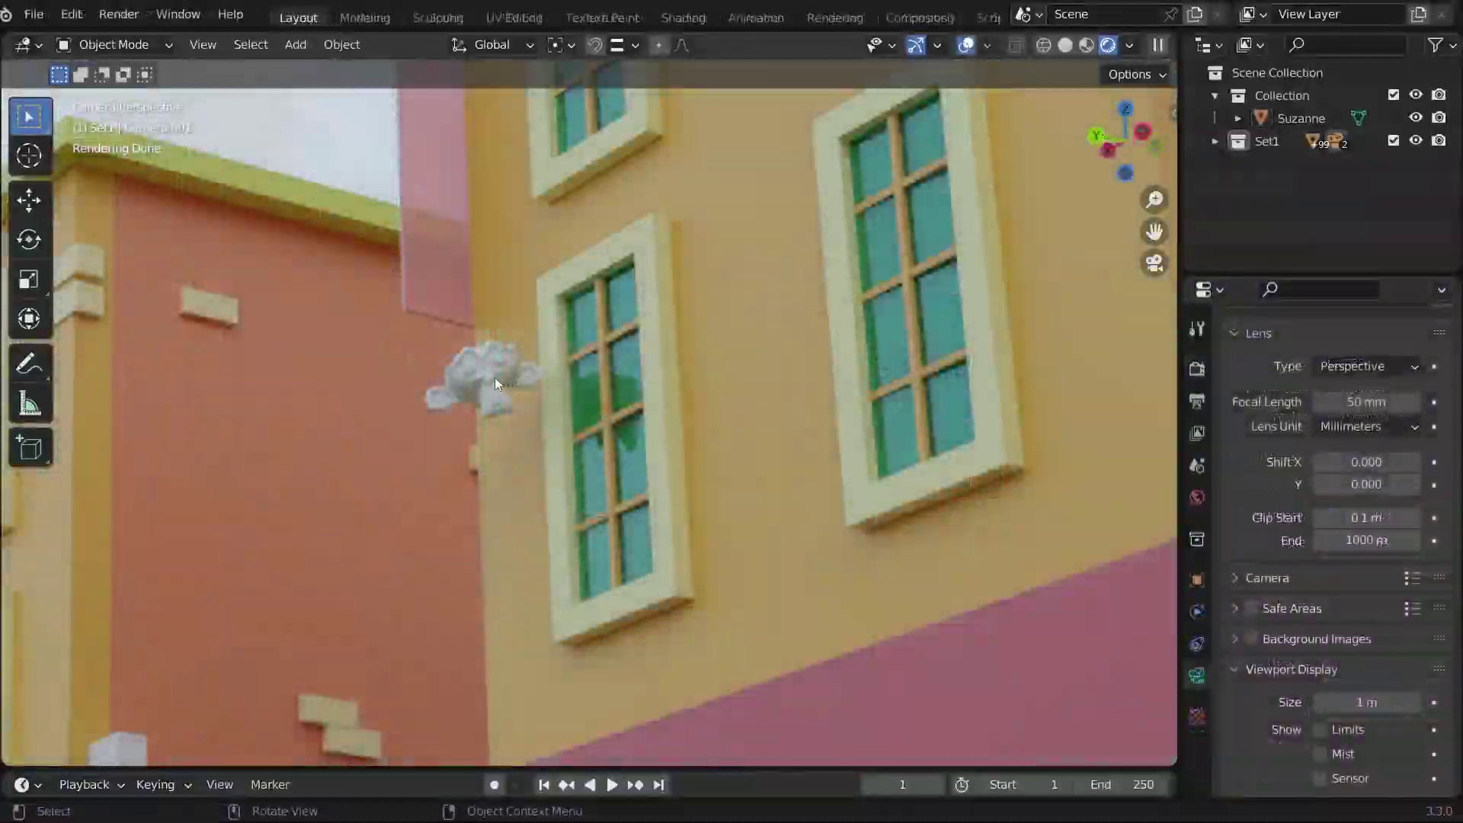
Give Suzanne a new material named Clay with a darkened grey base colour
left_click(494, 379)
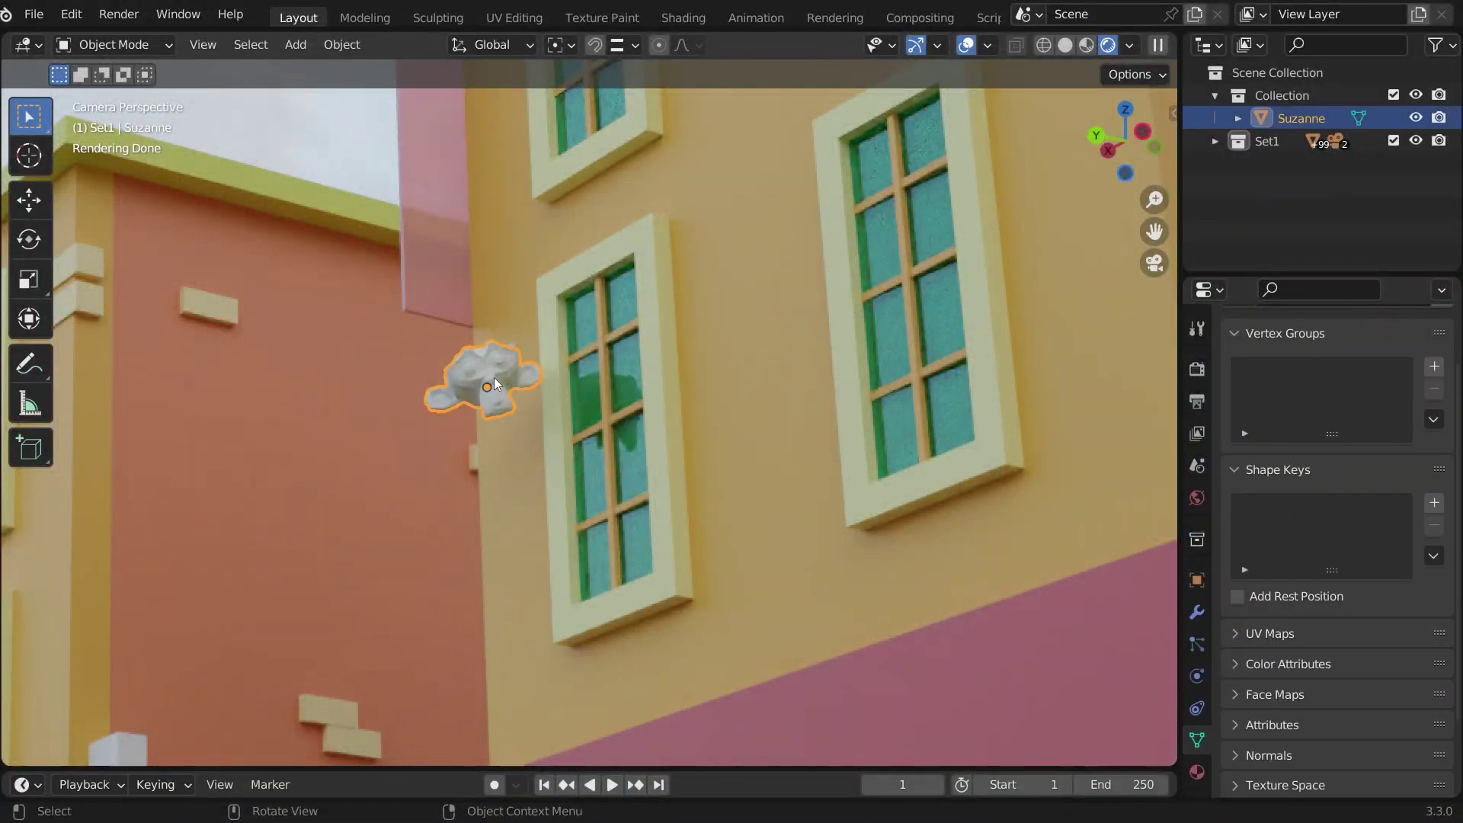
left_click(1197, 772)
left_click(1296, 459)
double_click(1287, 456)
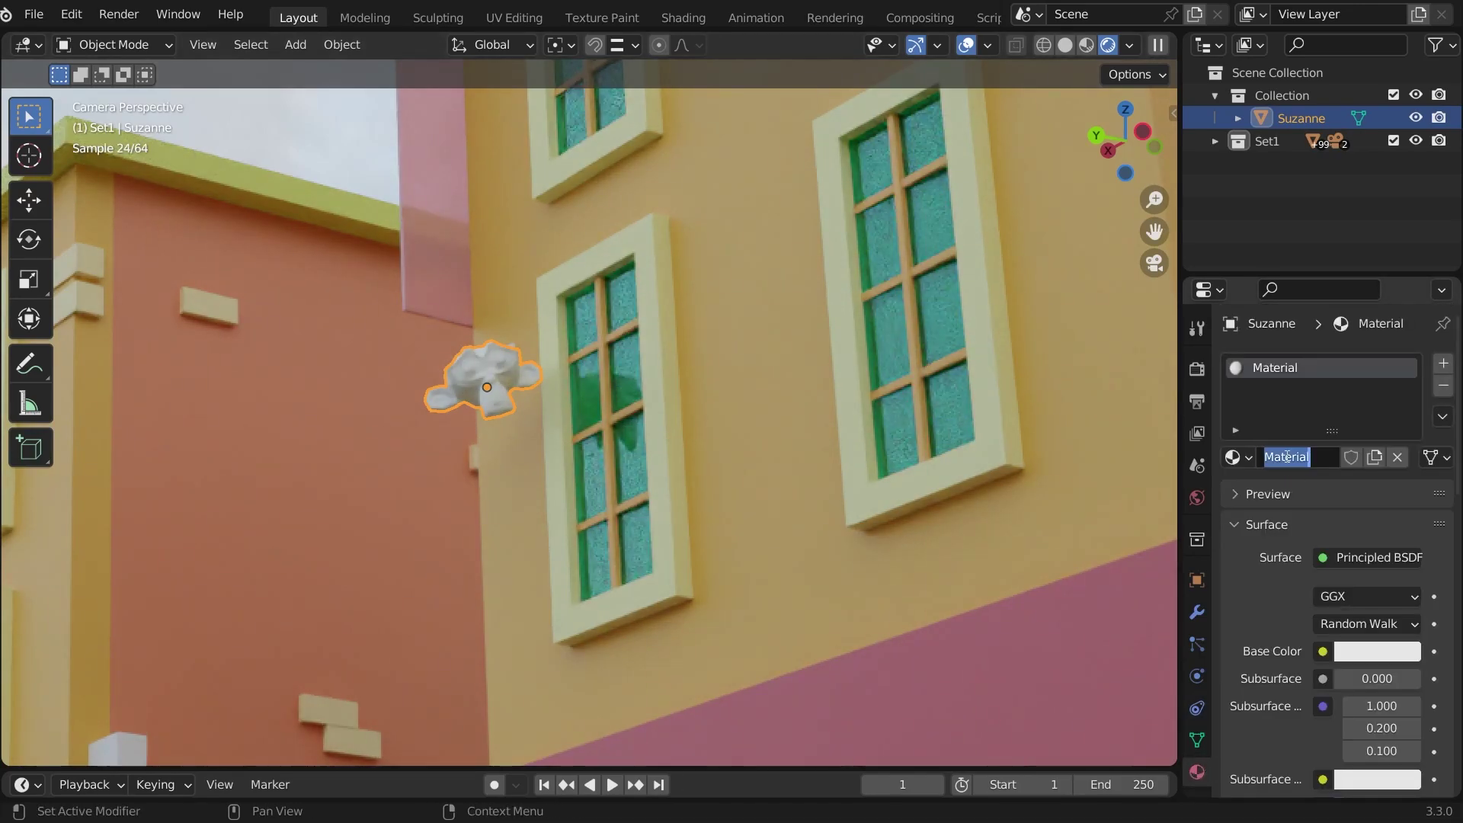
type("Clay")
key("Return")
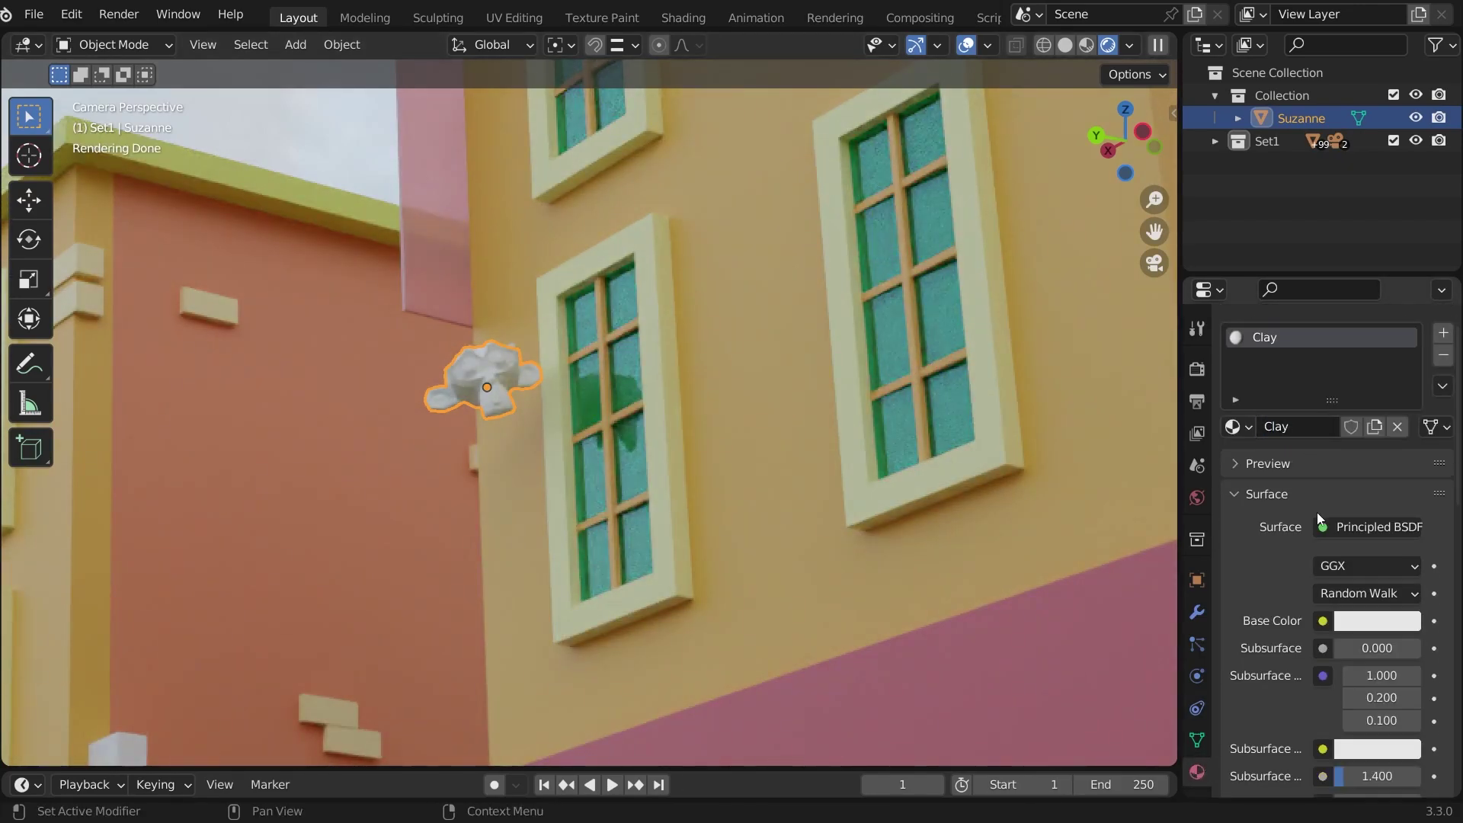
scroll(1317, 513, "down", 1)
left_click(1343, 590)
left_click_drag(1403, 276, 1404, 359)
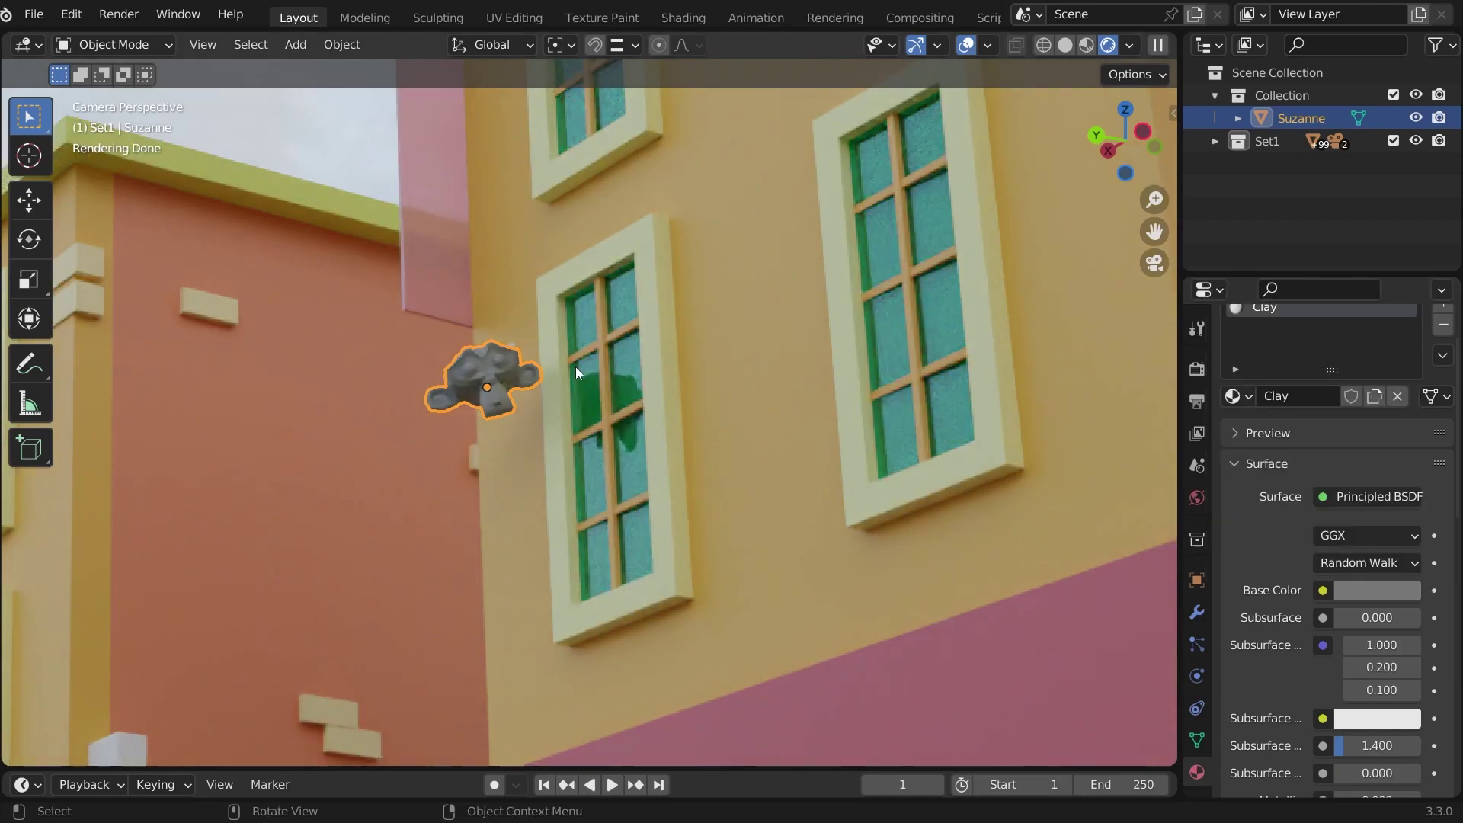
Set the view layer's Material Override to the Clay material
left_click(1196, 433)
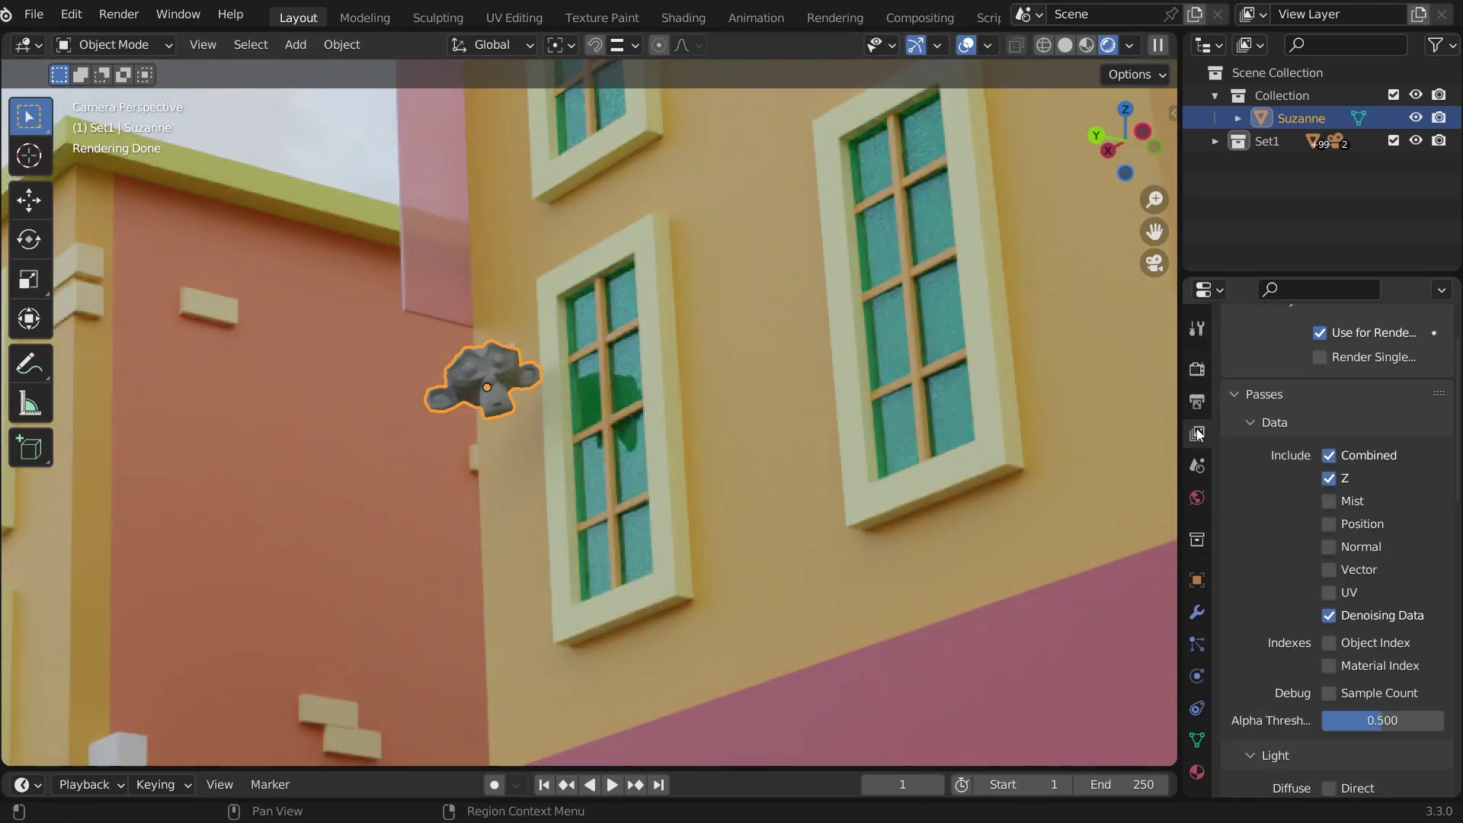
scroll(1329, 517, "down", 20)
scroll(1328, 574, "down", 5)
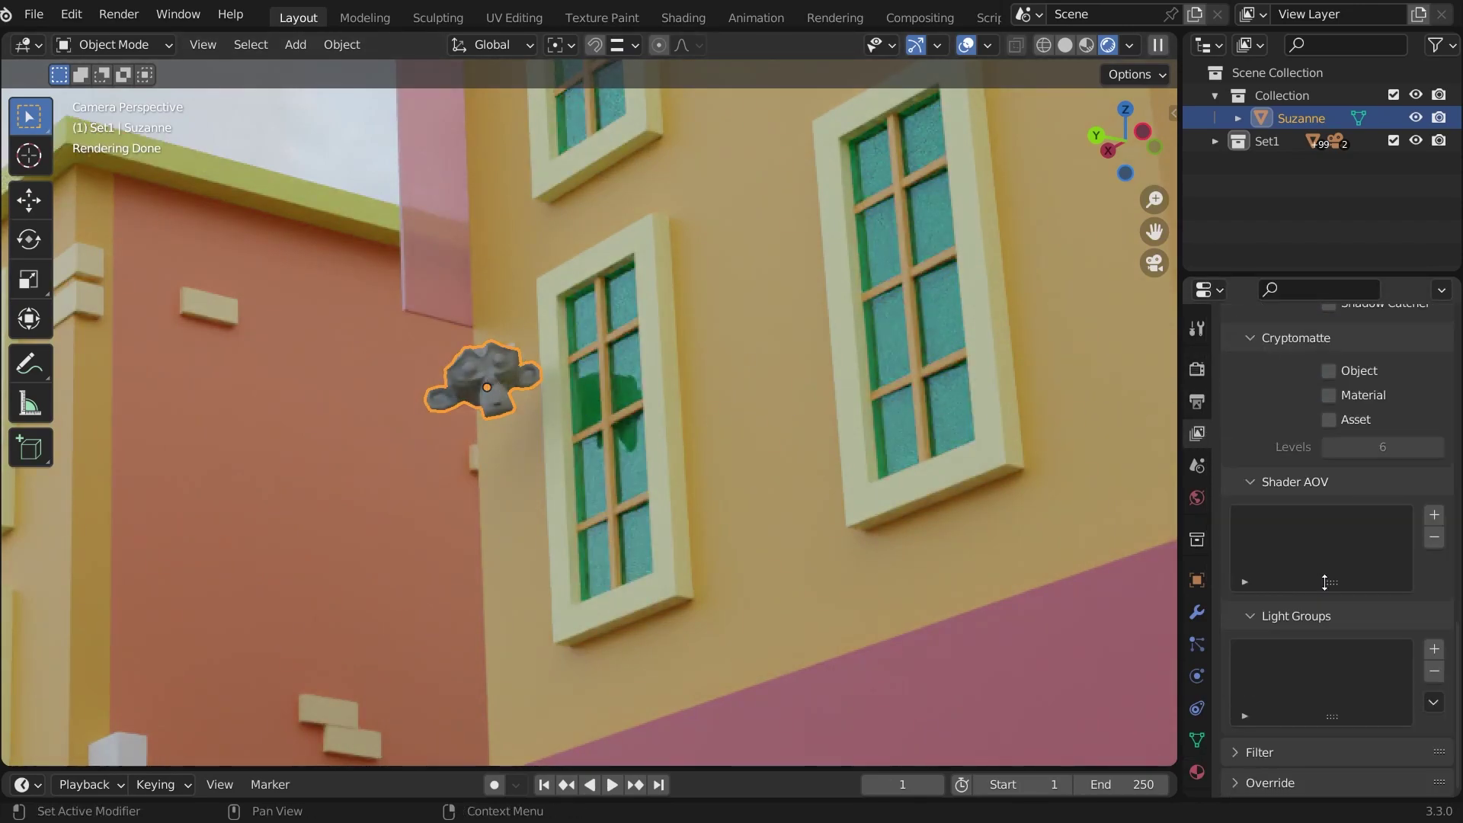
left_click(1291, 779)
left_click(1350, 753)
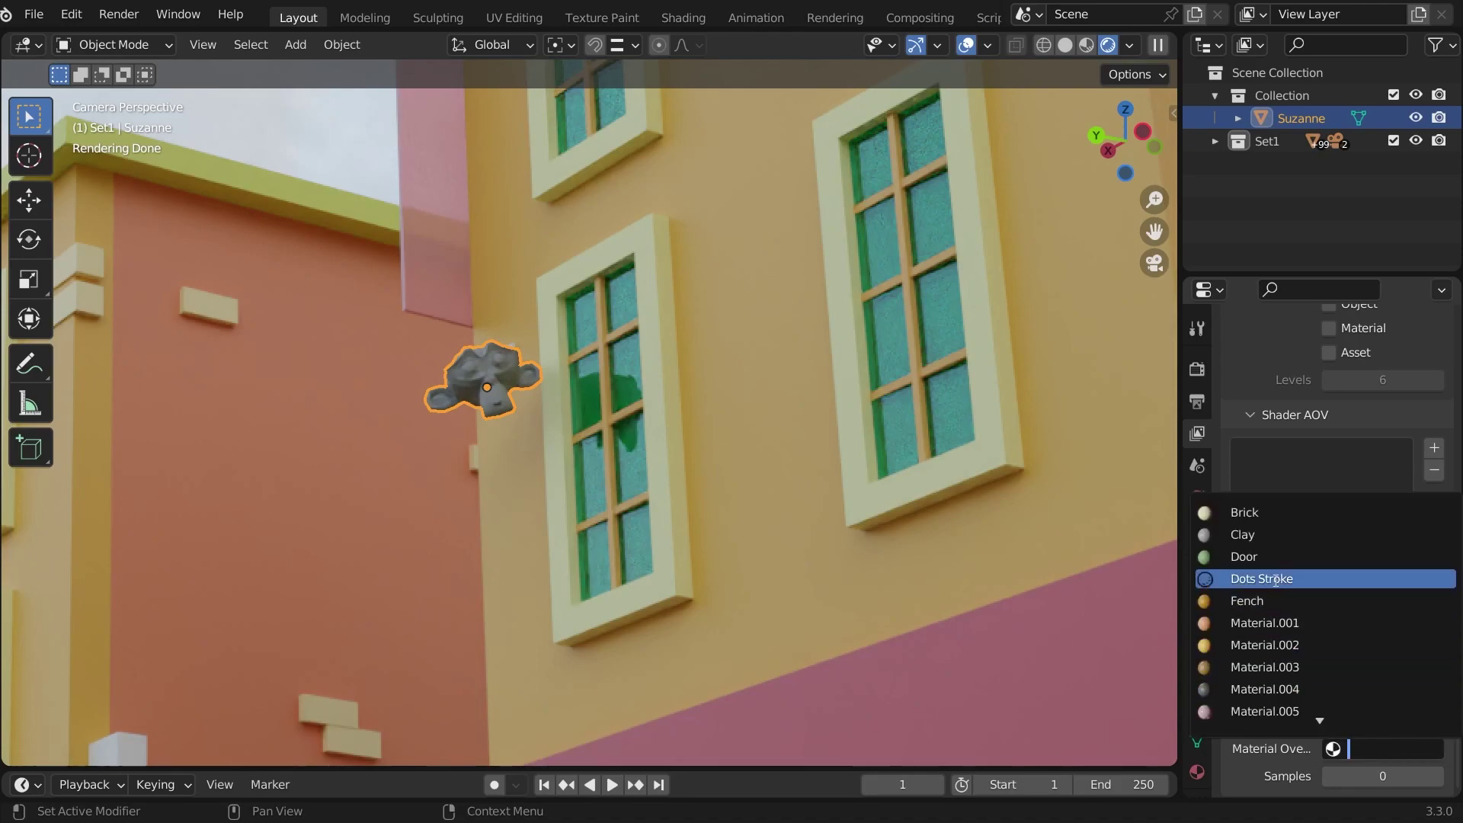
left_click(1272, 536)
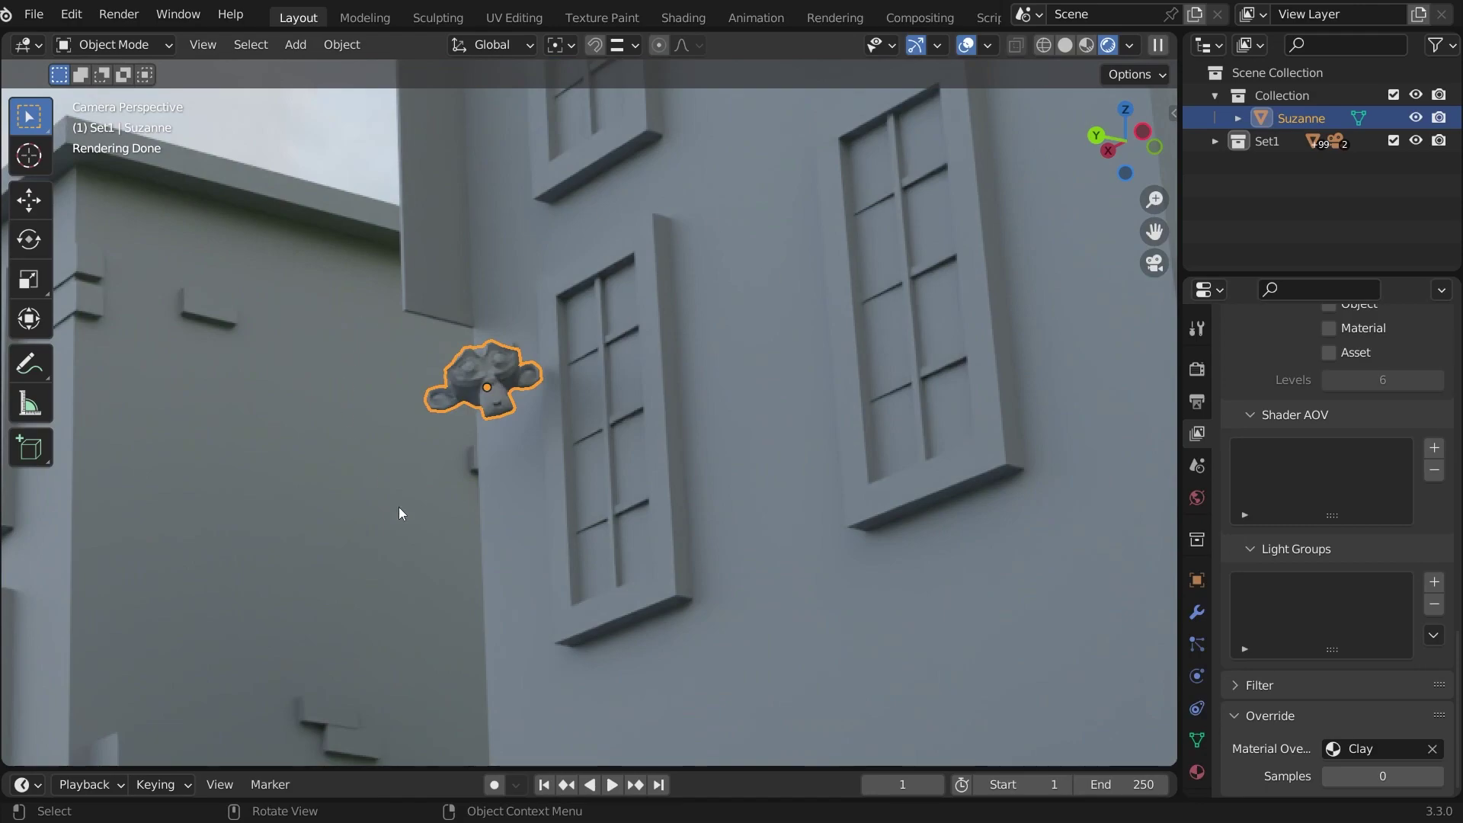
Select the window glass and turn a new right-hand area into a Shader Editor
left_click(616, 387)
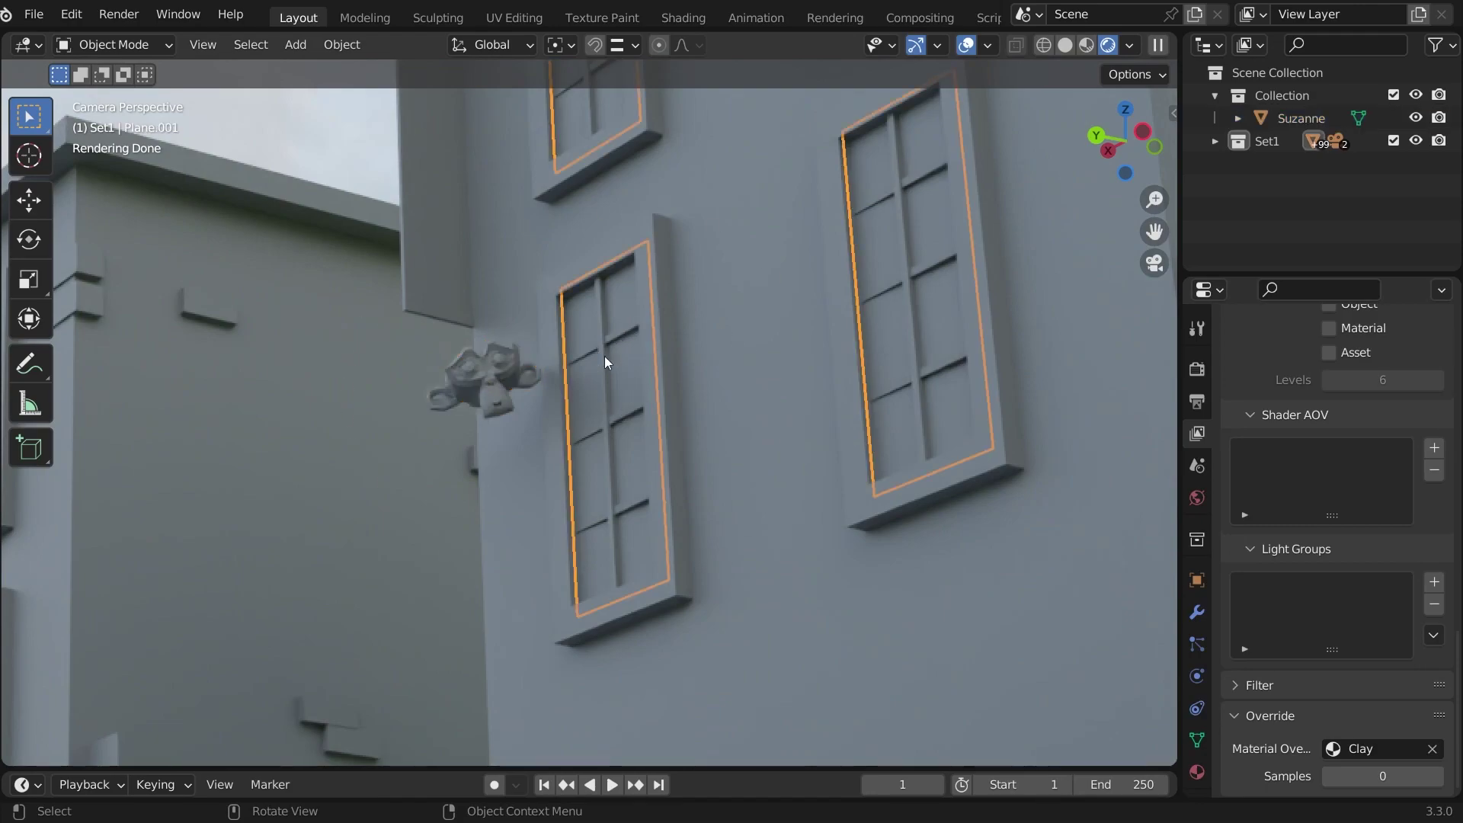
left_click_drag(1174, 35, 523, 42)
left_click(519, 43)
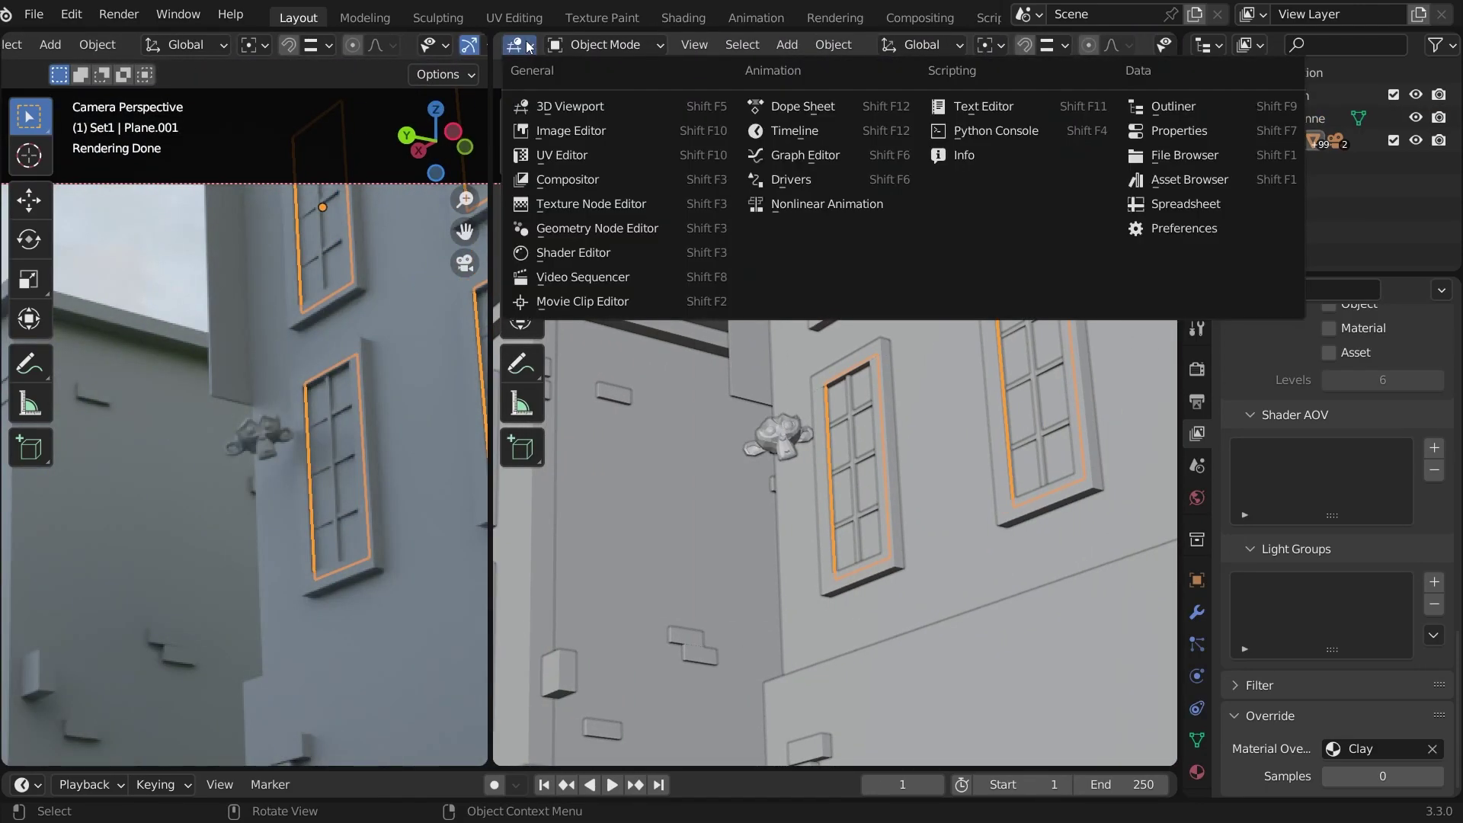
left_click(560, 253)
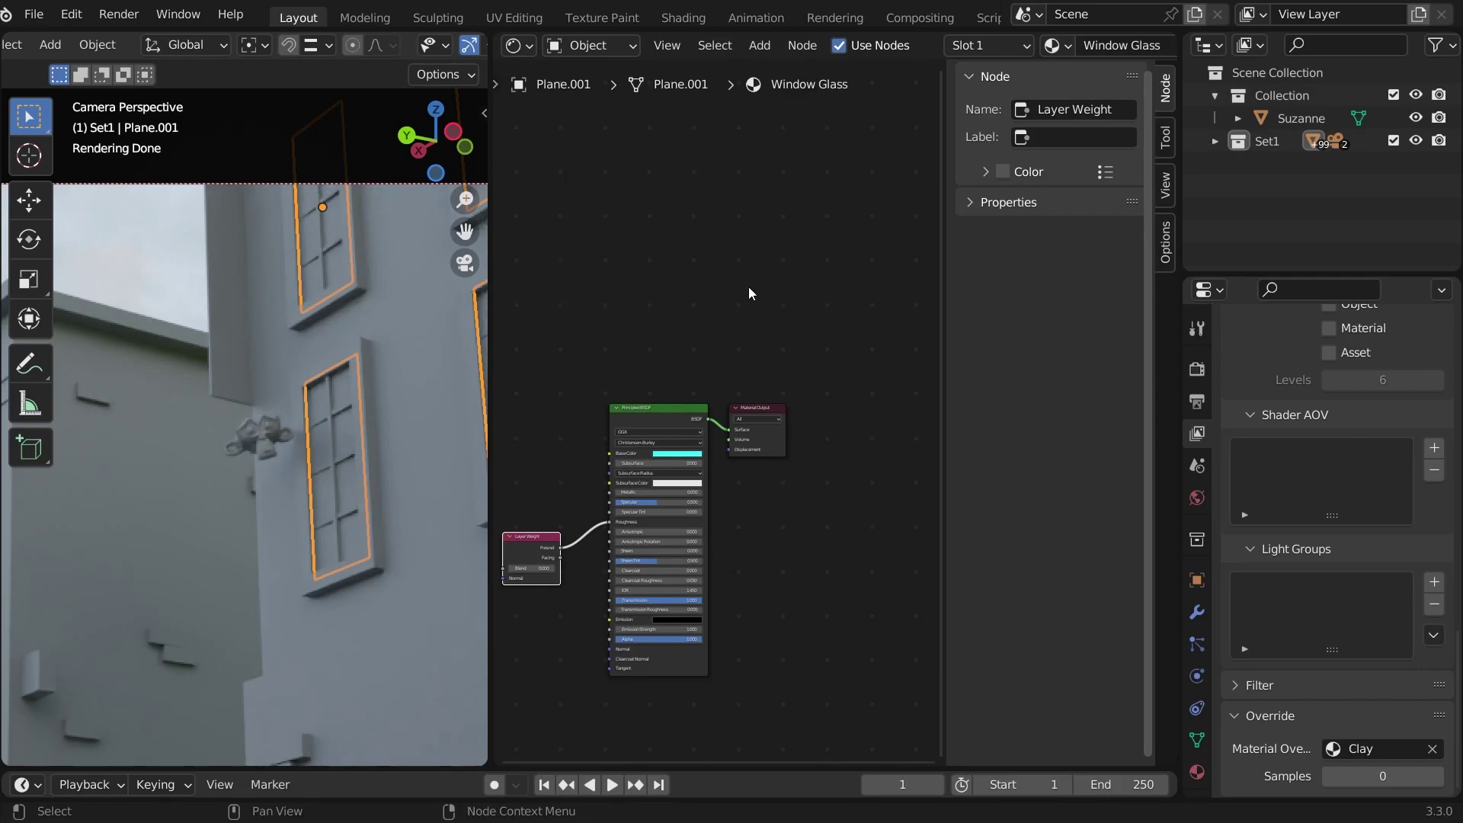
Box-select the Window Glass Layer Weight and Principled BSDF nodes and copy them
left_click_drag(523, 340, 657, 648)
key("n")
right_click(762, 418)
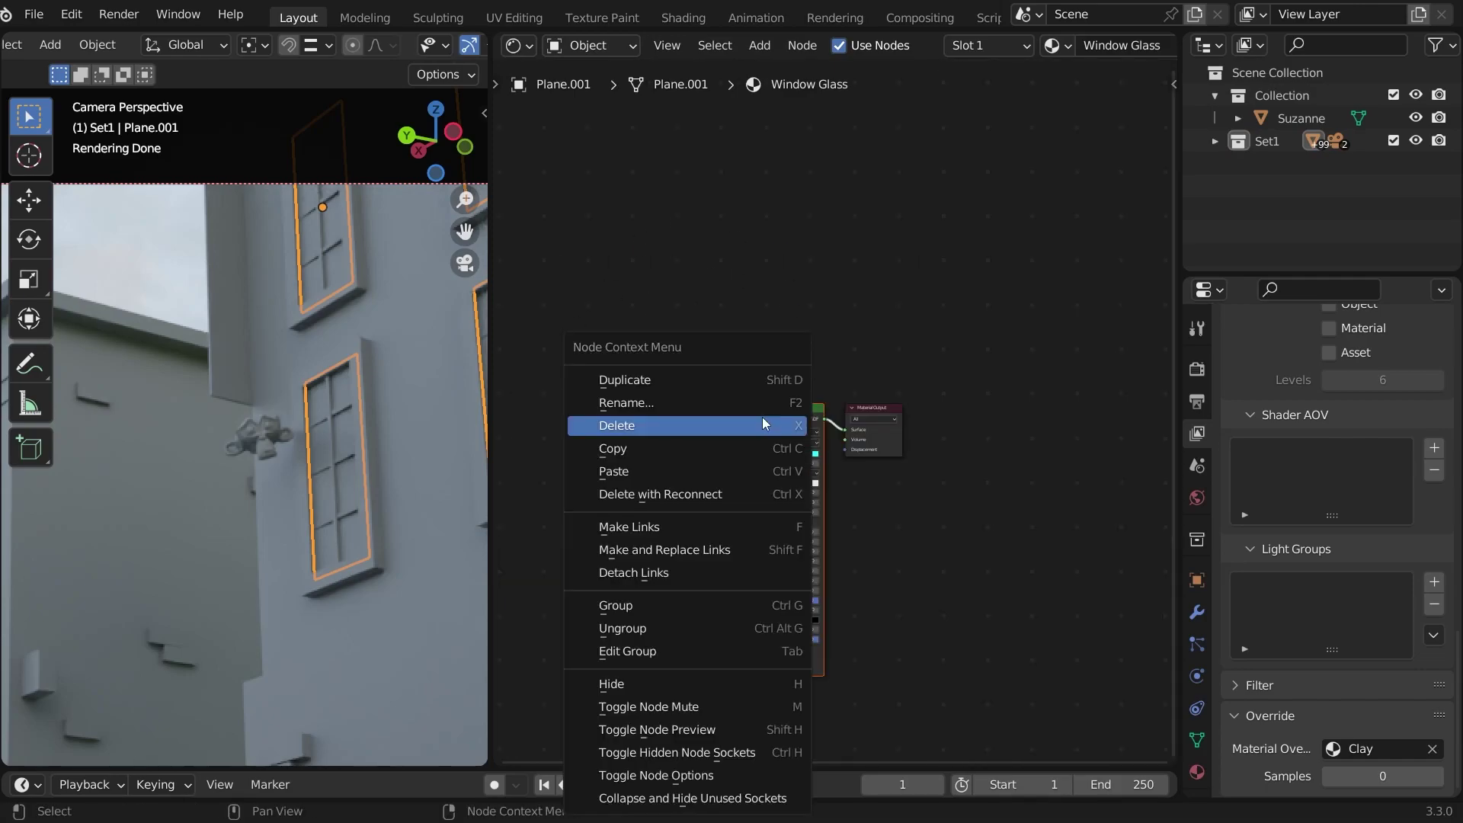
left_click(669, 449)
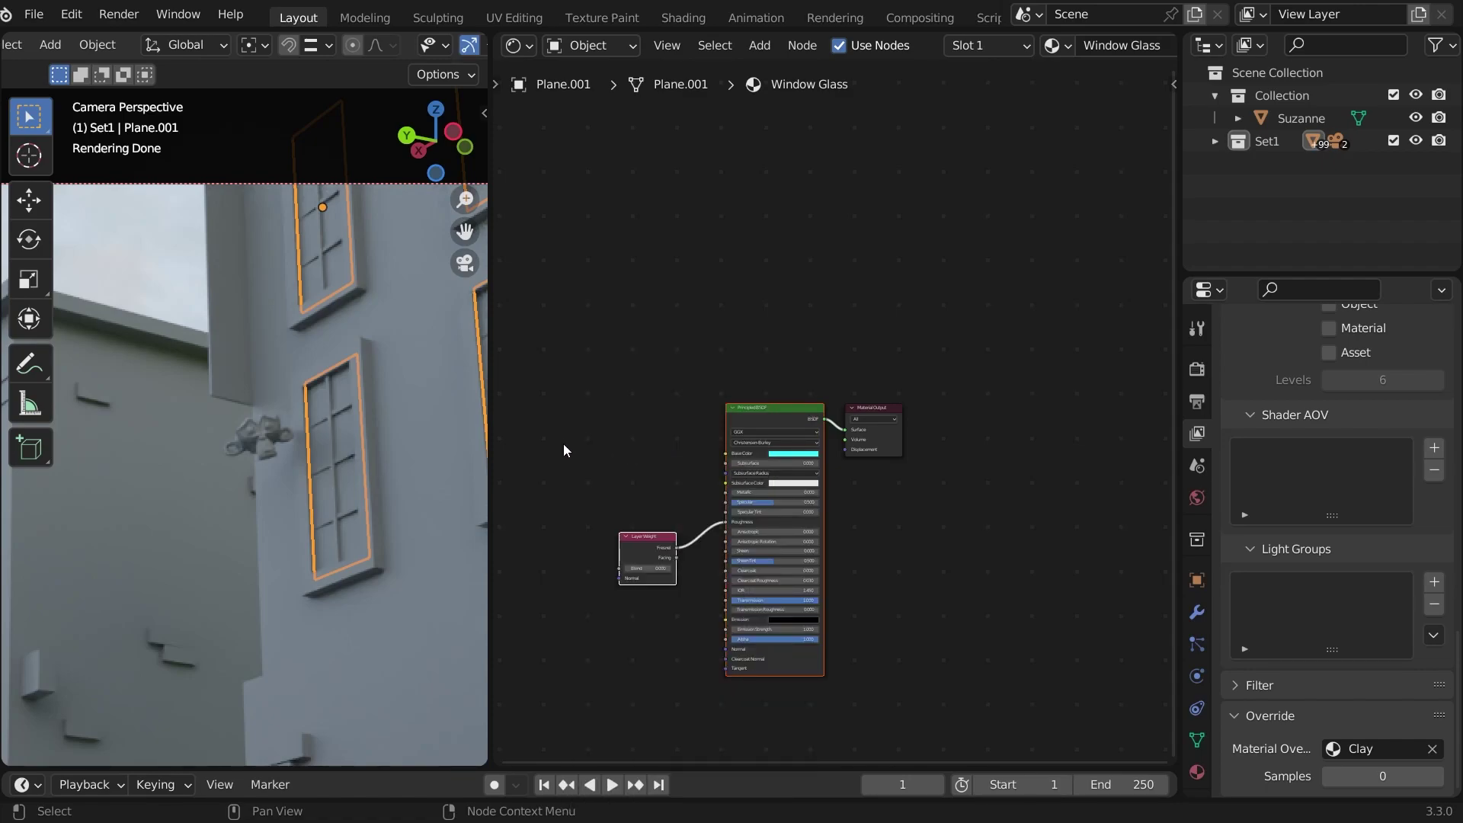
Paste the glass nodes into Suzanne's Clay material below its shader and move Material Output right
left_click(271, 436)
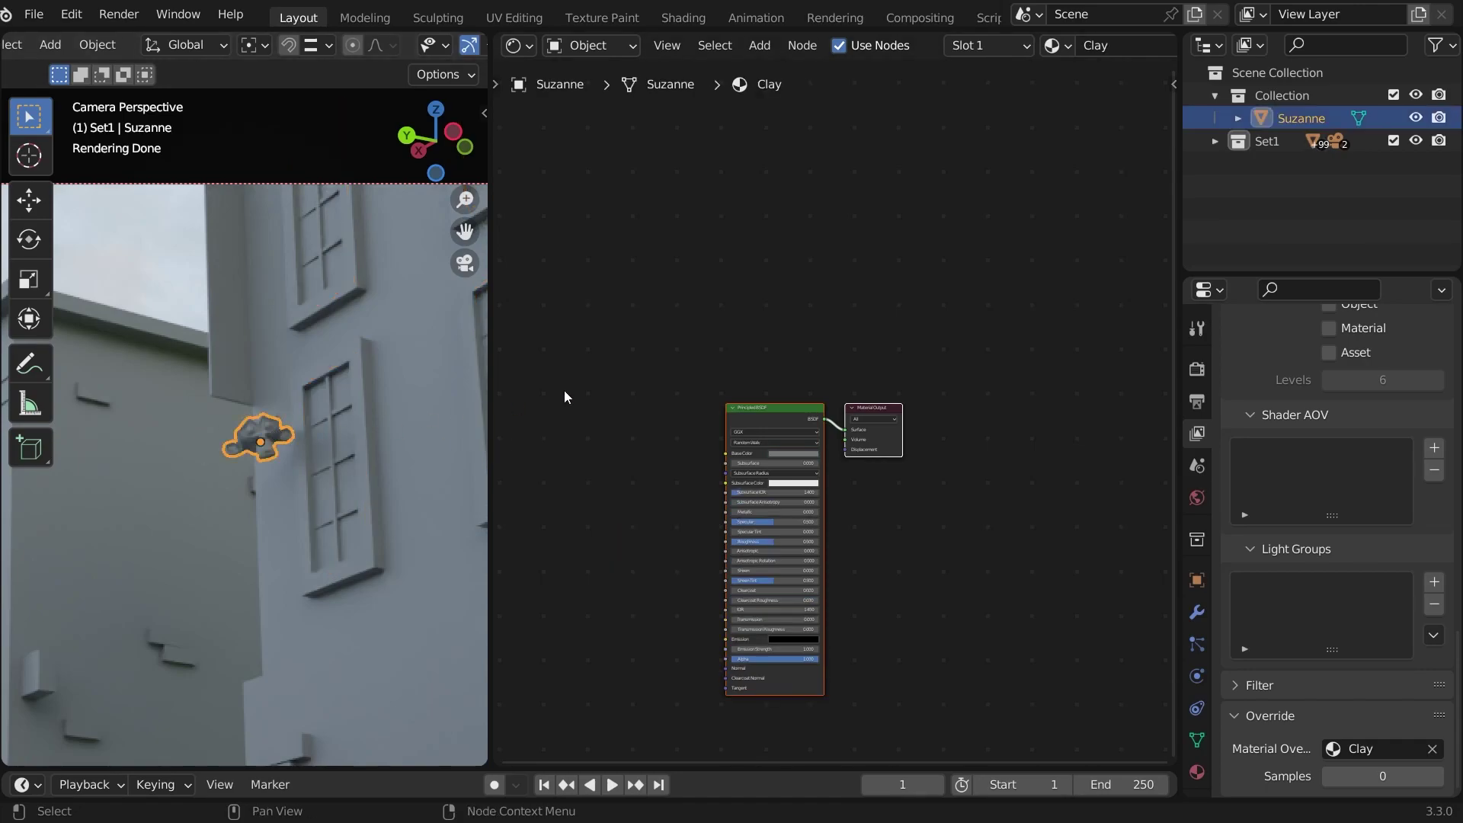
right_click(749, 291)
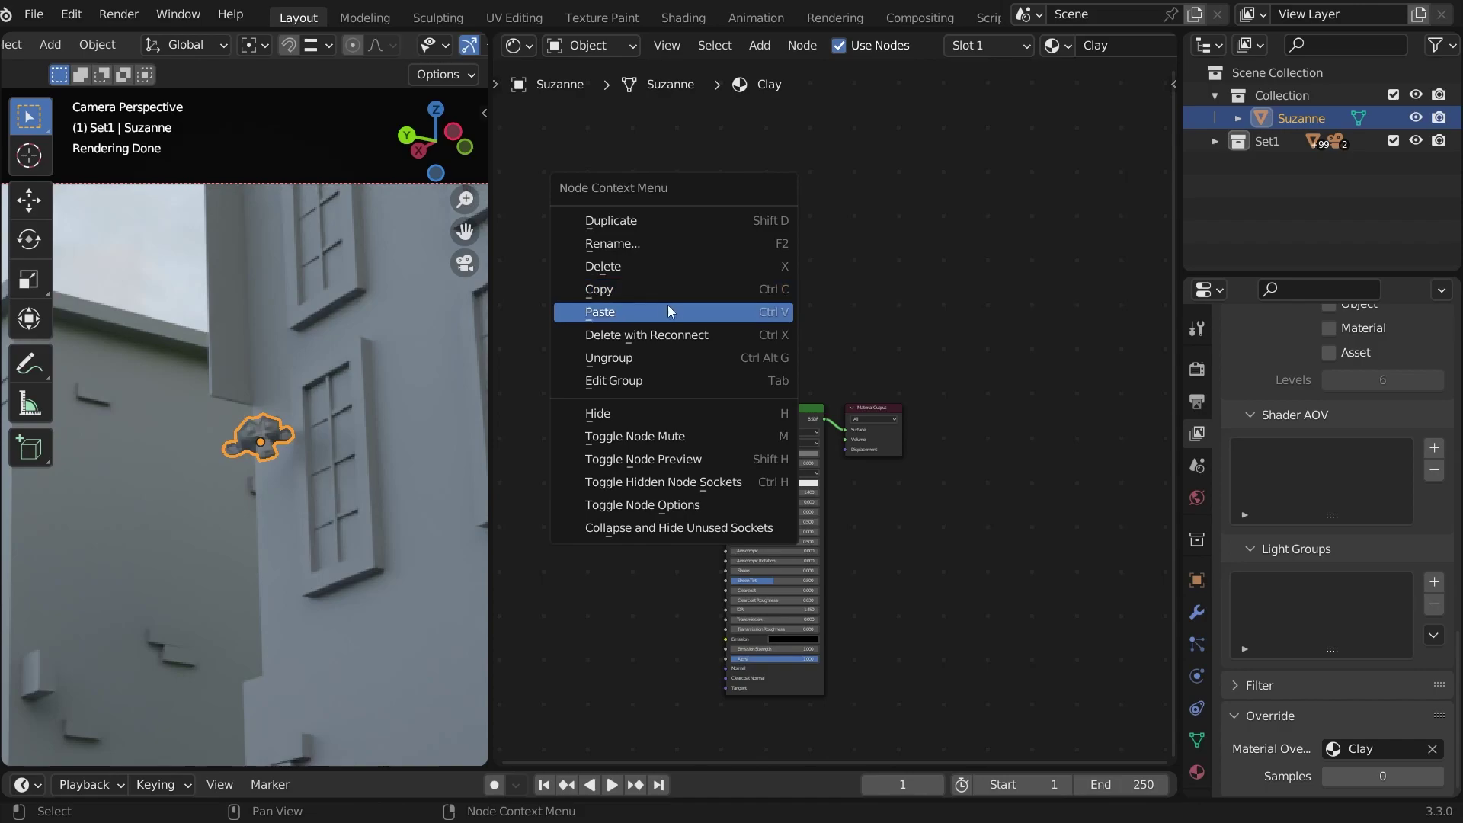
left_click(632, 312)
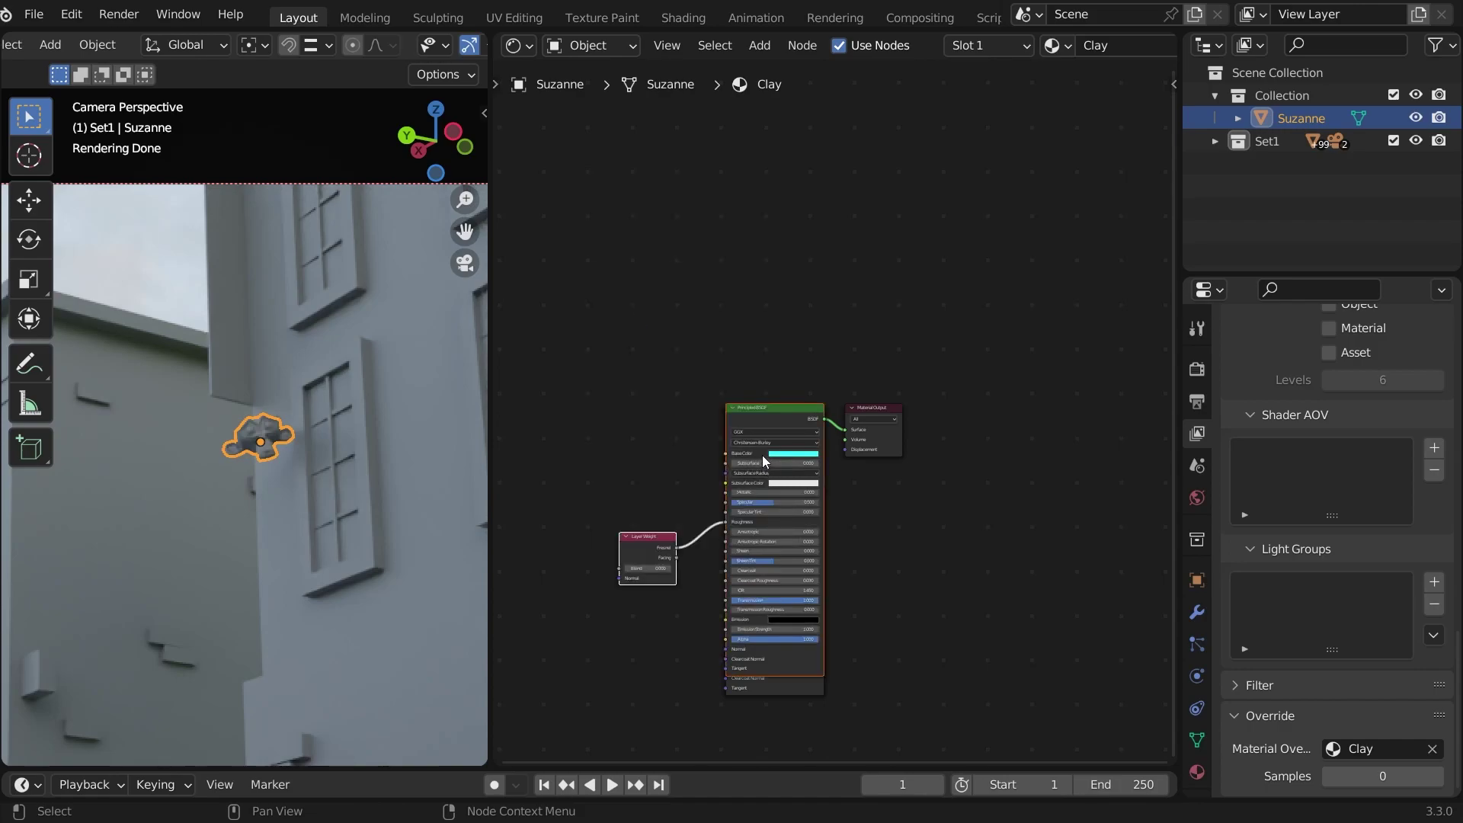
left_click_drag(762, 453, 758, 595)
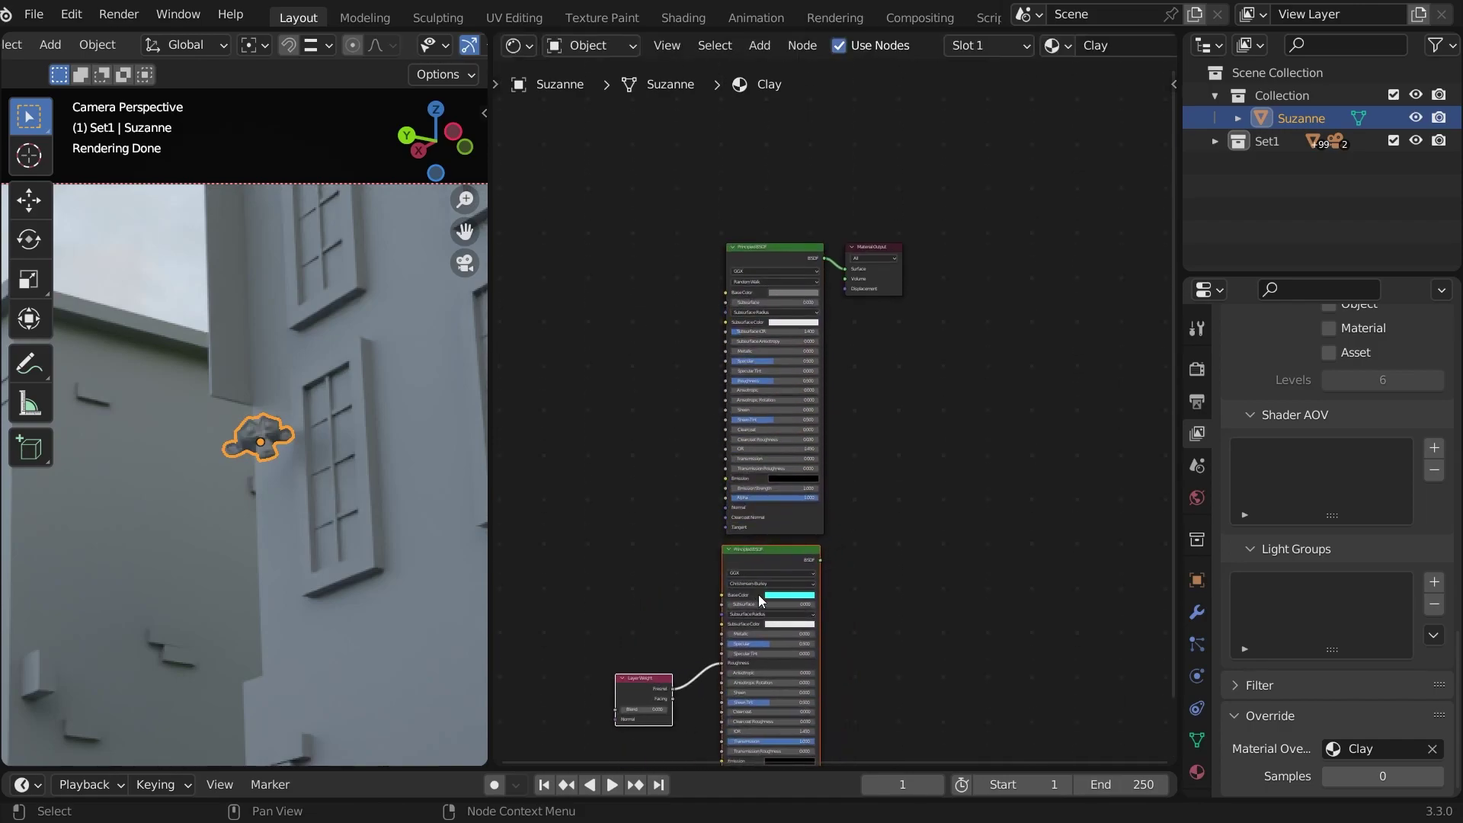
scroll(757, 594, "down", 2)
left_click(785, 184)
left_click_drag(793, 194, 906, 428)
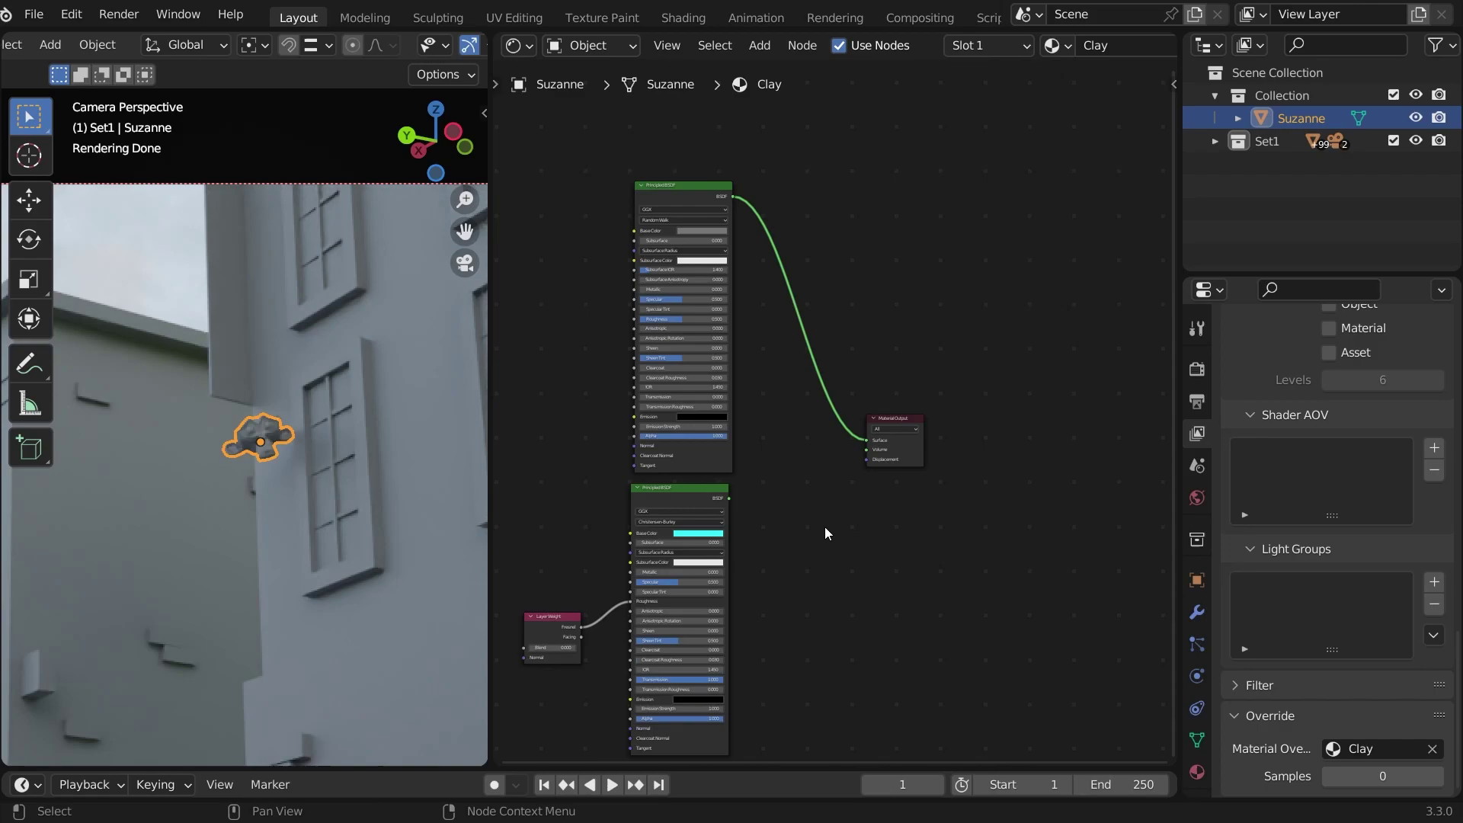
Insert a Mix Shader between the Clay shader and output, feeding the glass shader into it
key("shift+a")
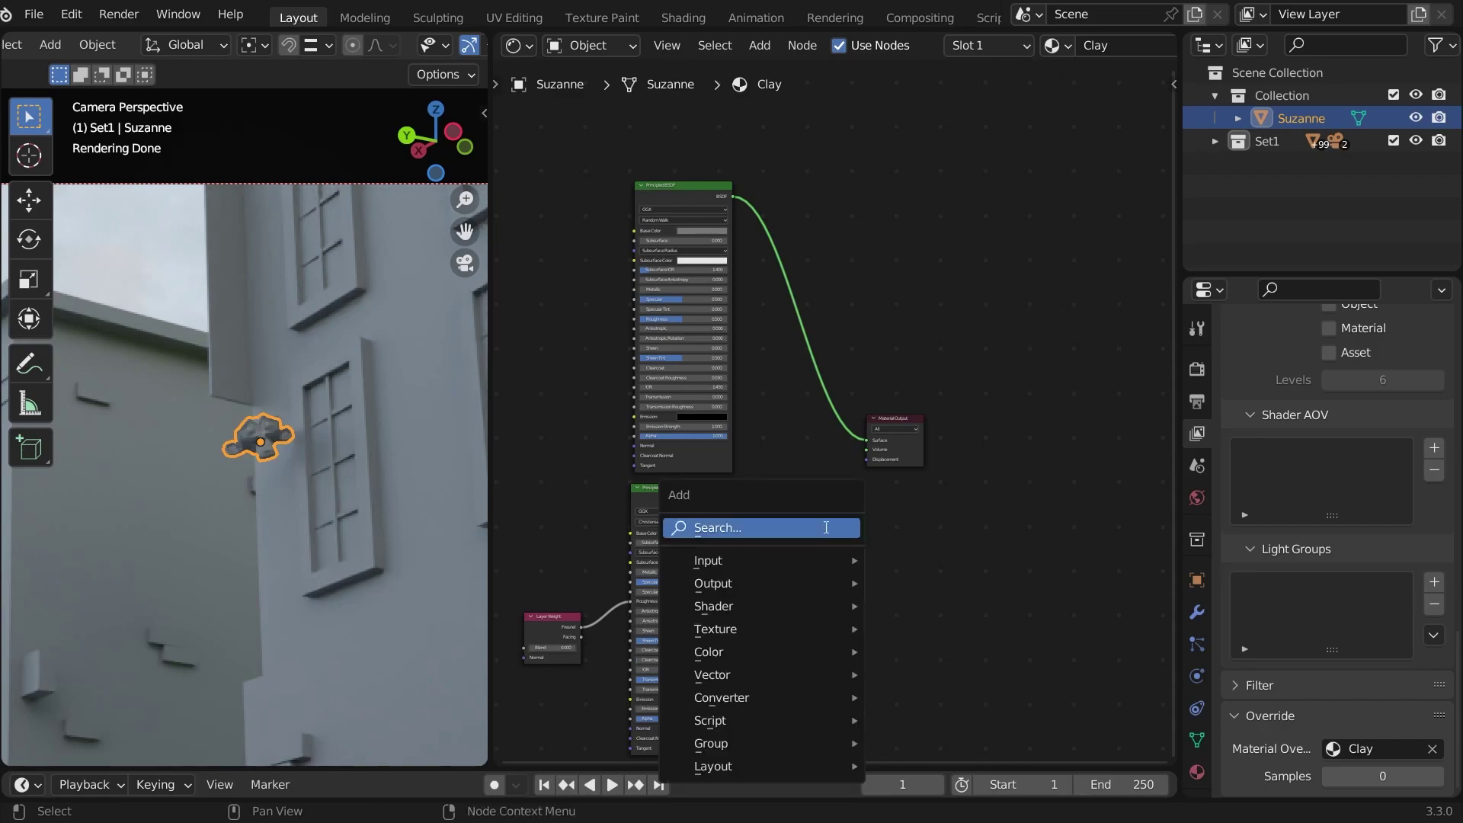
left_click(824, 527)
type("mix")
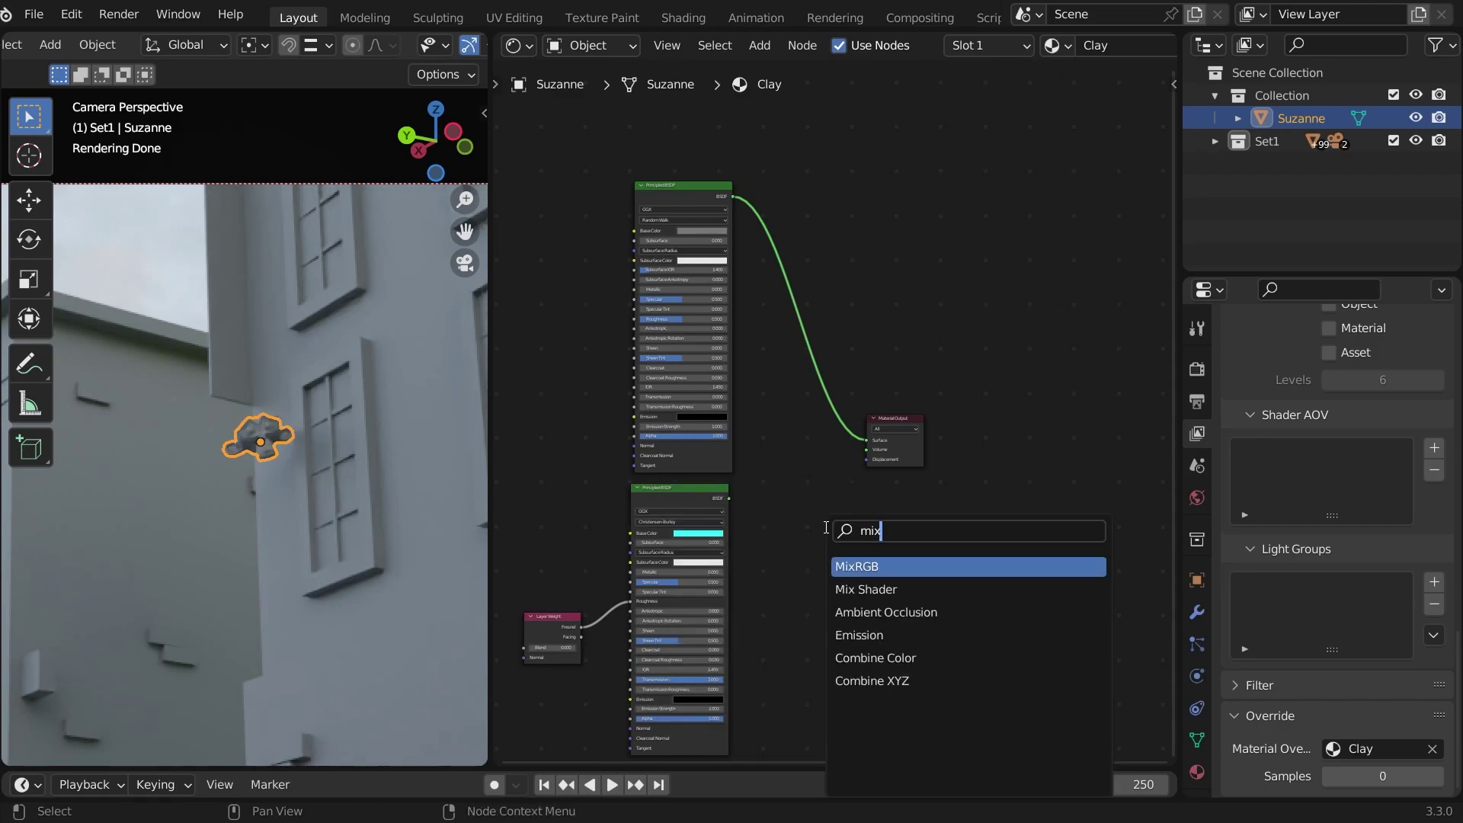
key("Down")
key("Return")
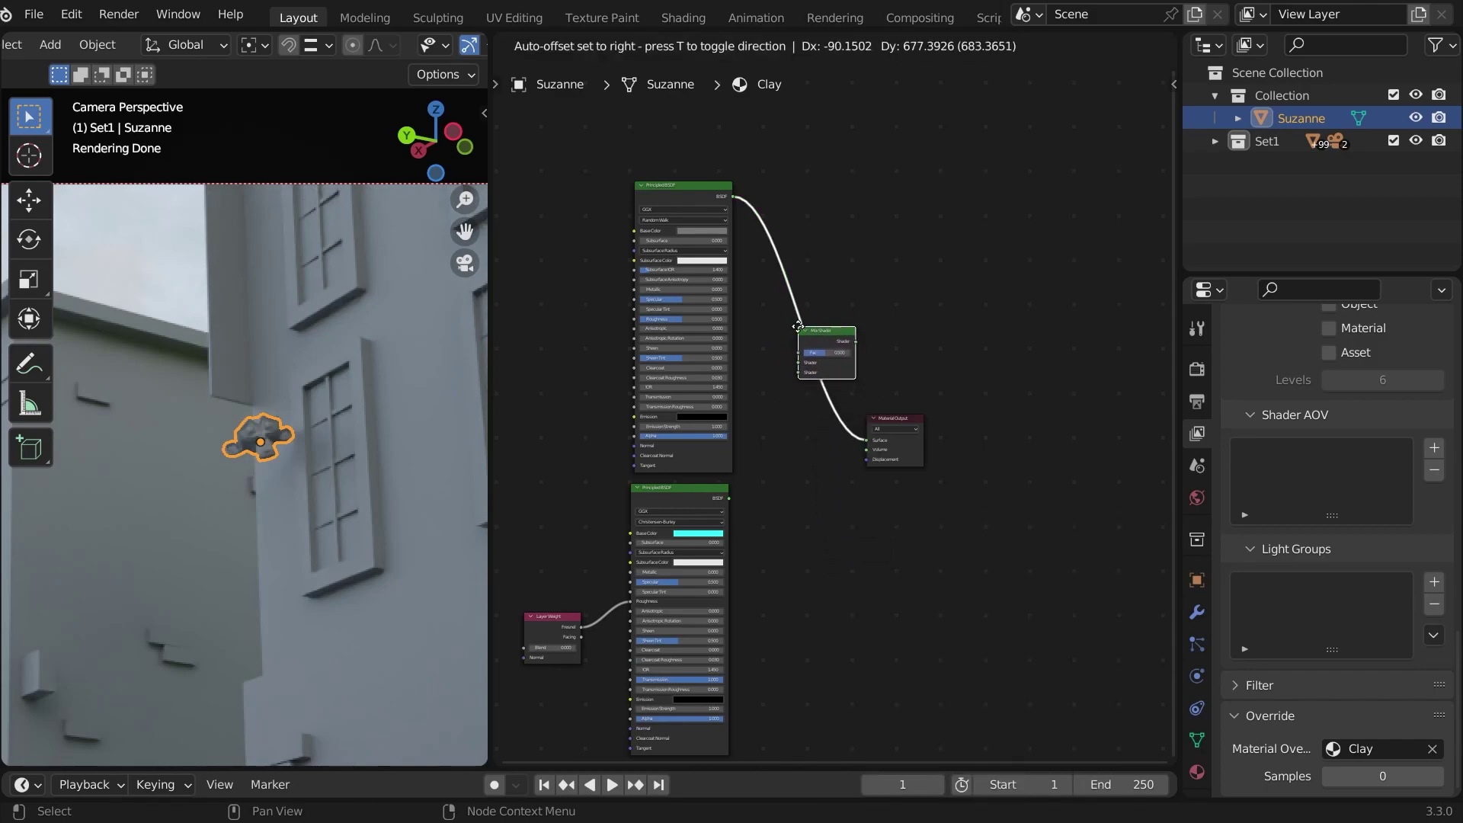
left_click(798, 326)
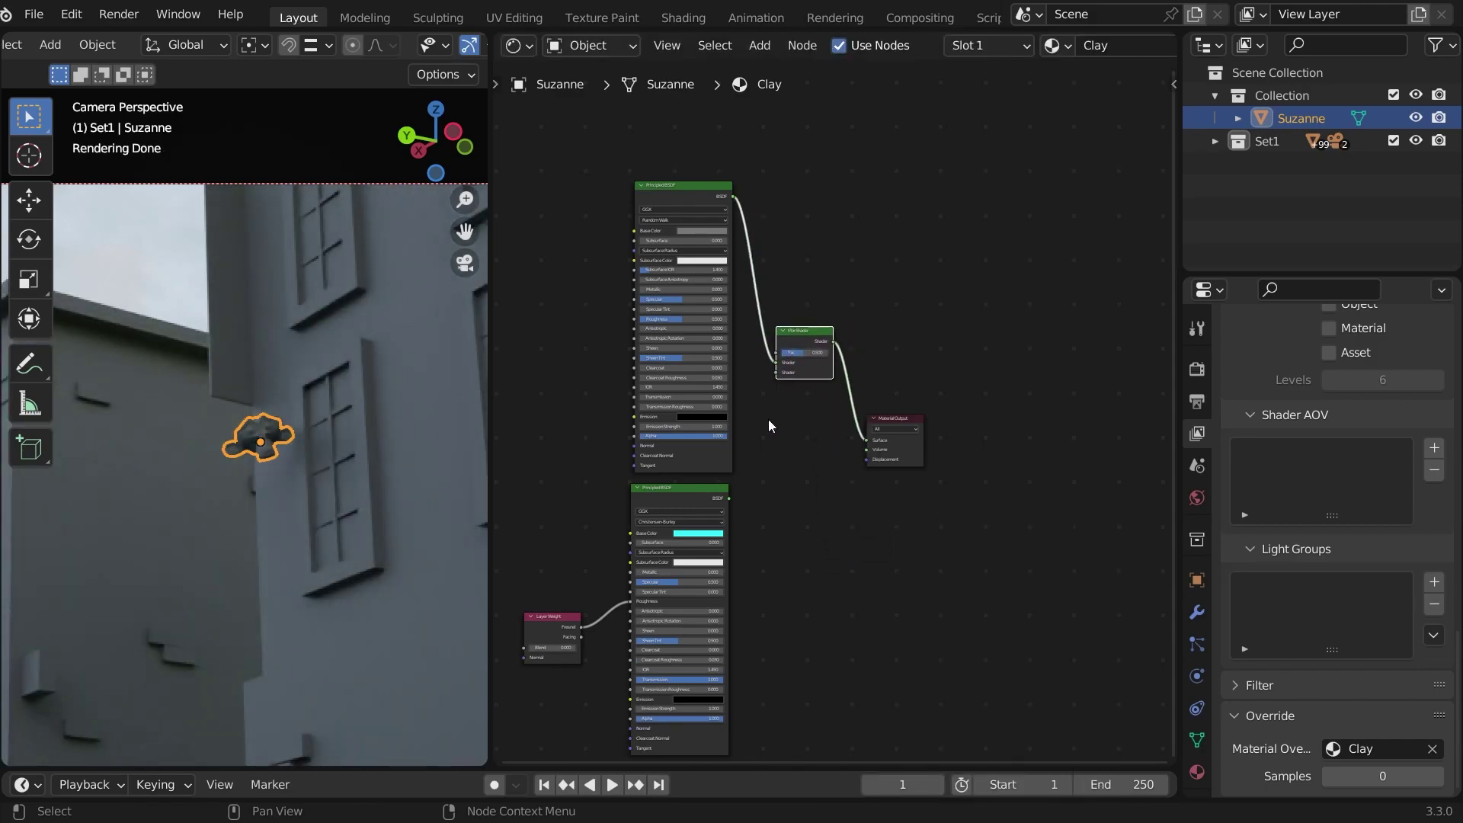
left_click_drag(728, 498, 776, 372)
Switch the viewport to Solid shading and select the window glass, then Suzanne
scroll(385, 44, "down", 4)
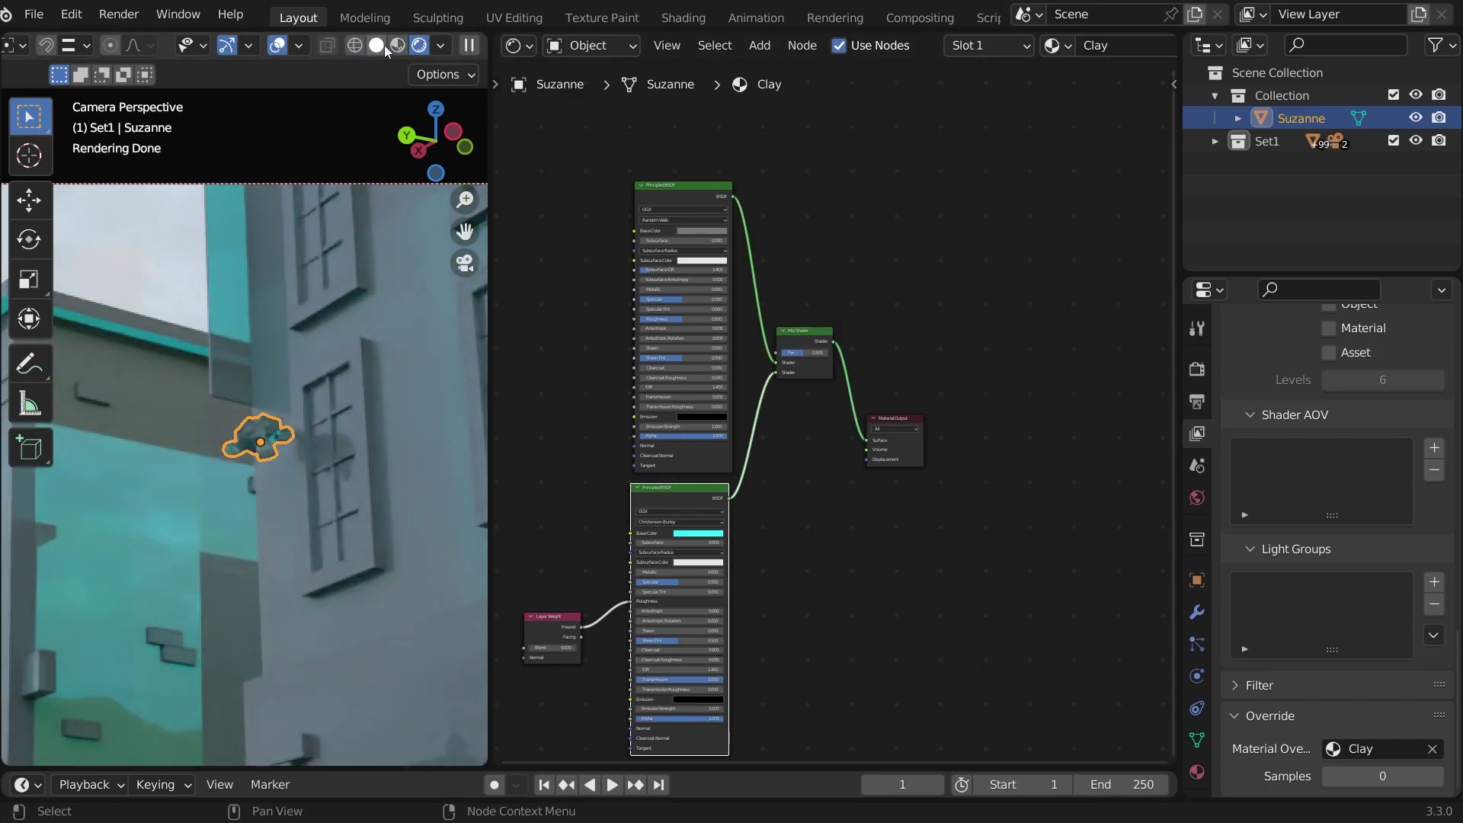
left_click(403, 45)
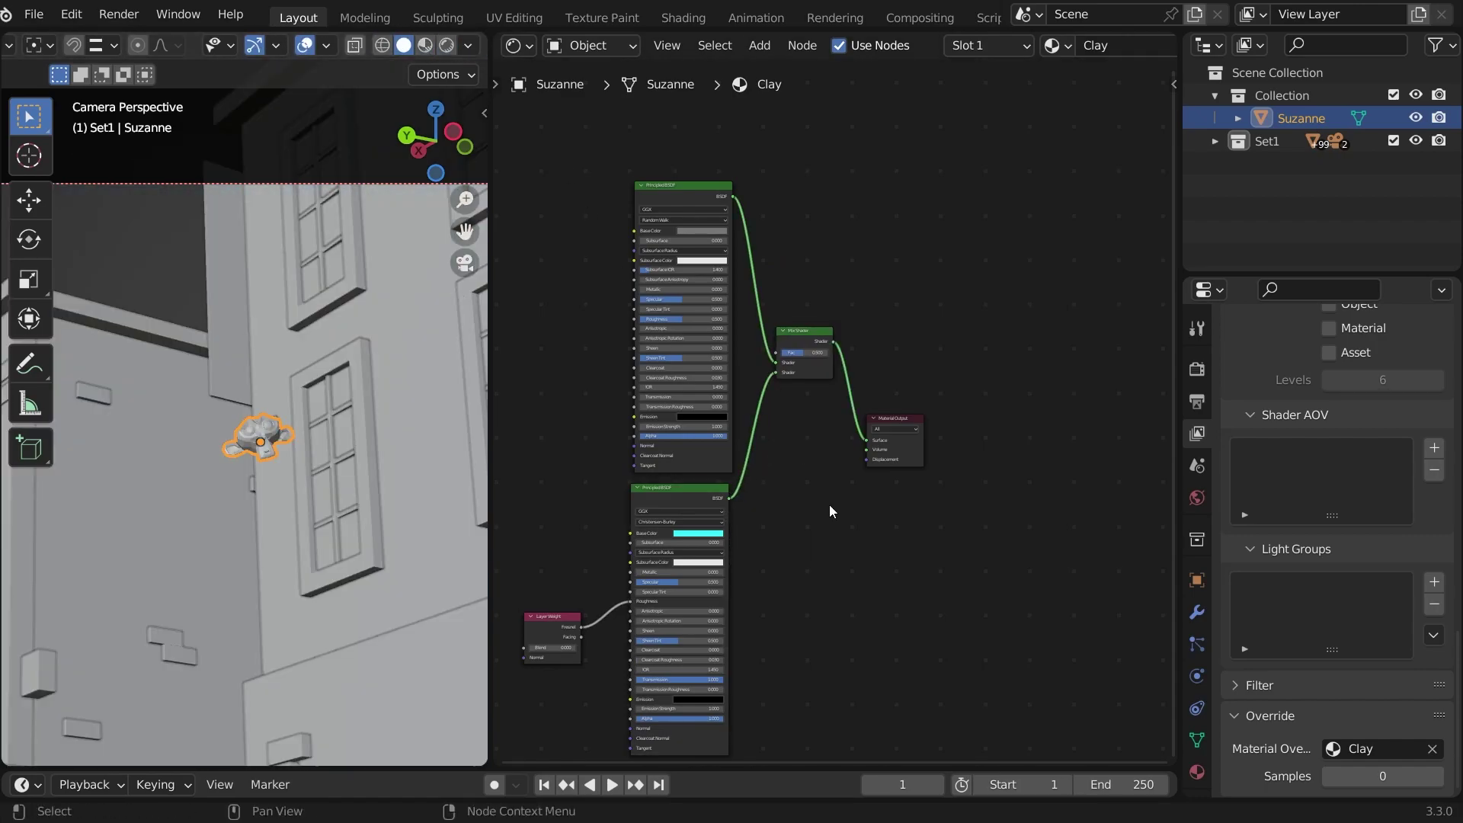
left_click(344, 392)
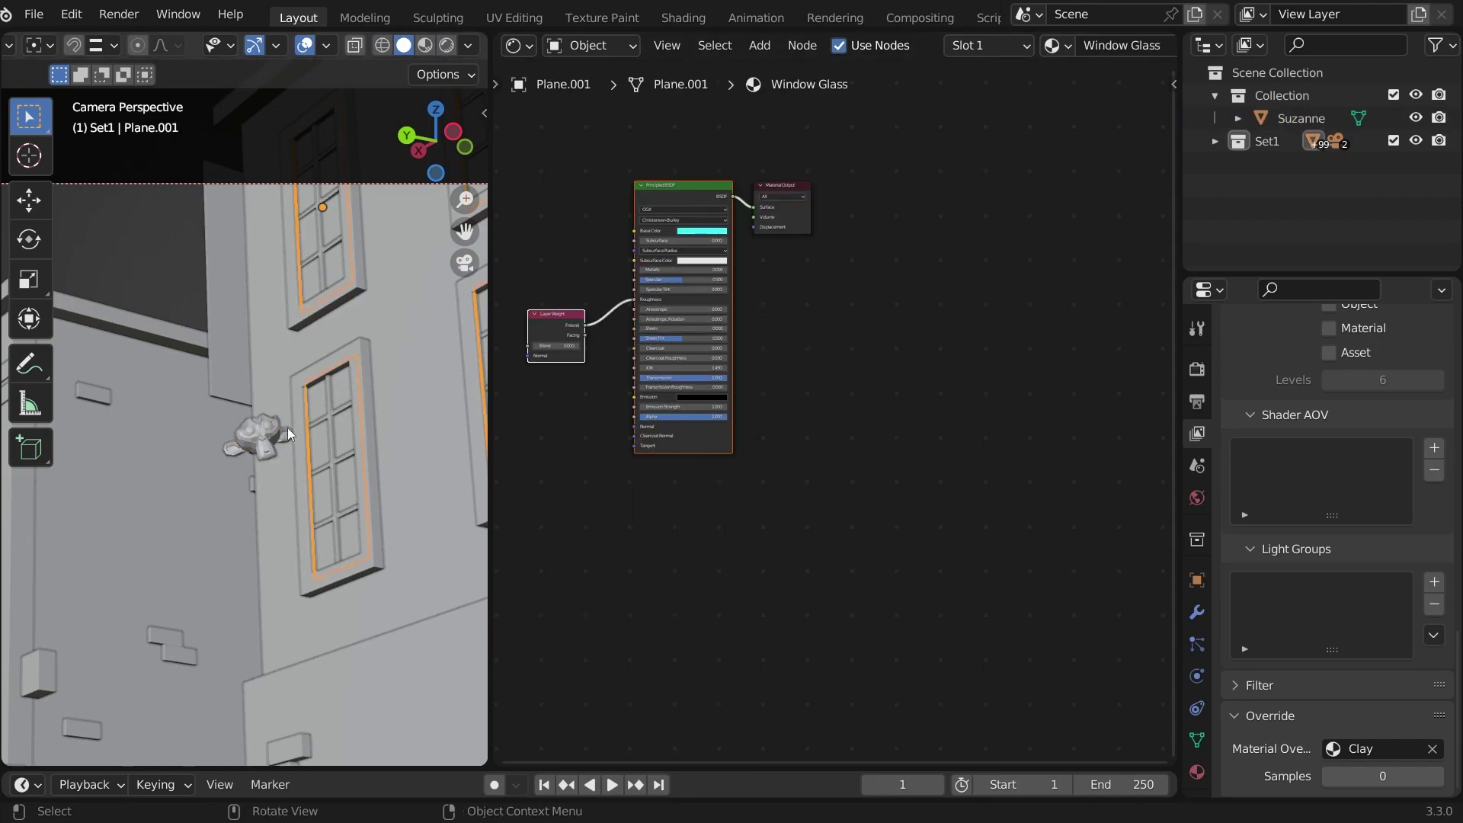
left_click(268, 436)
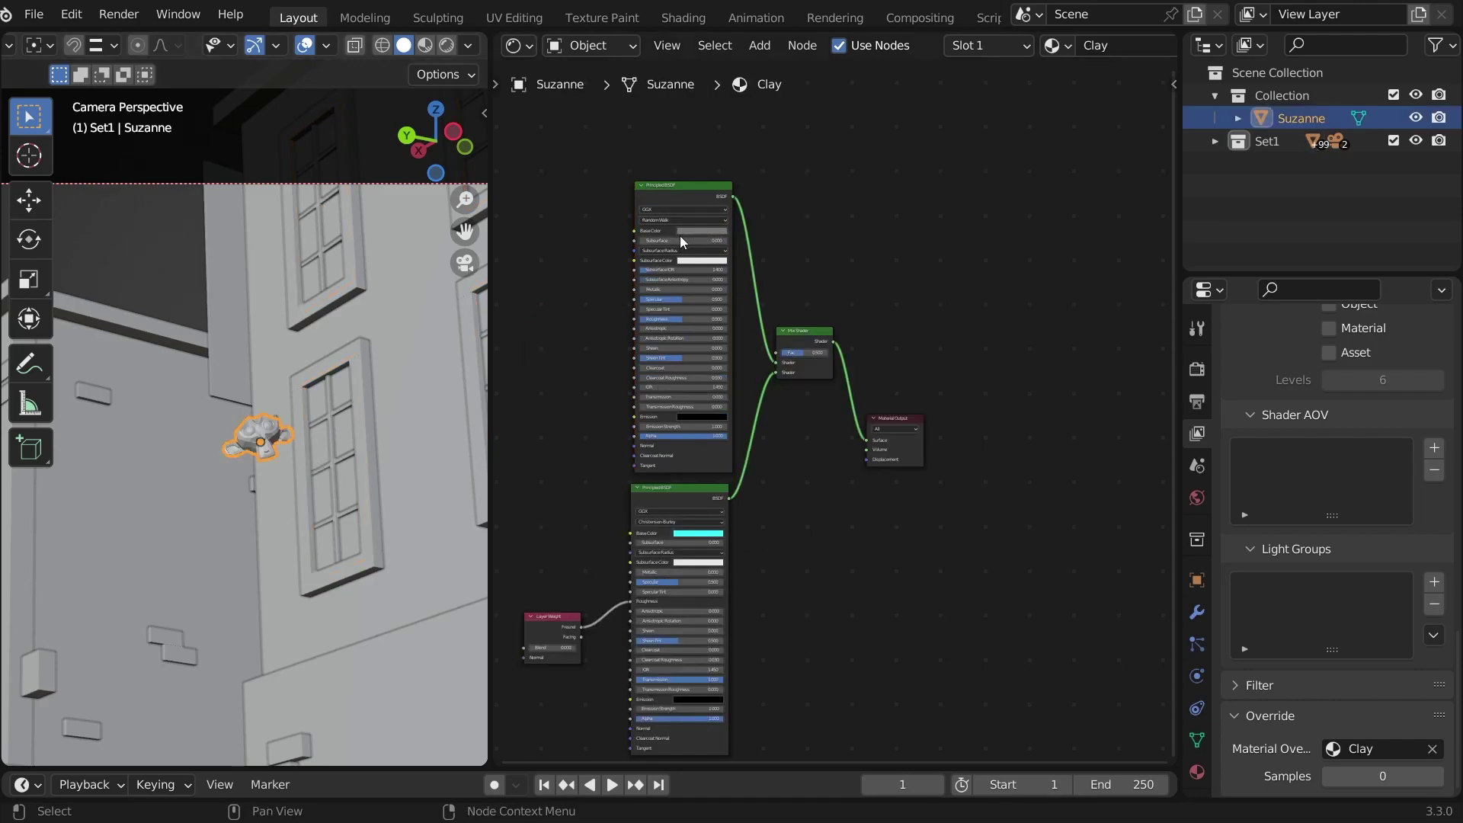
scroll(365, 438, "down", 3)
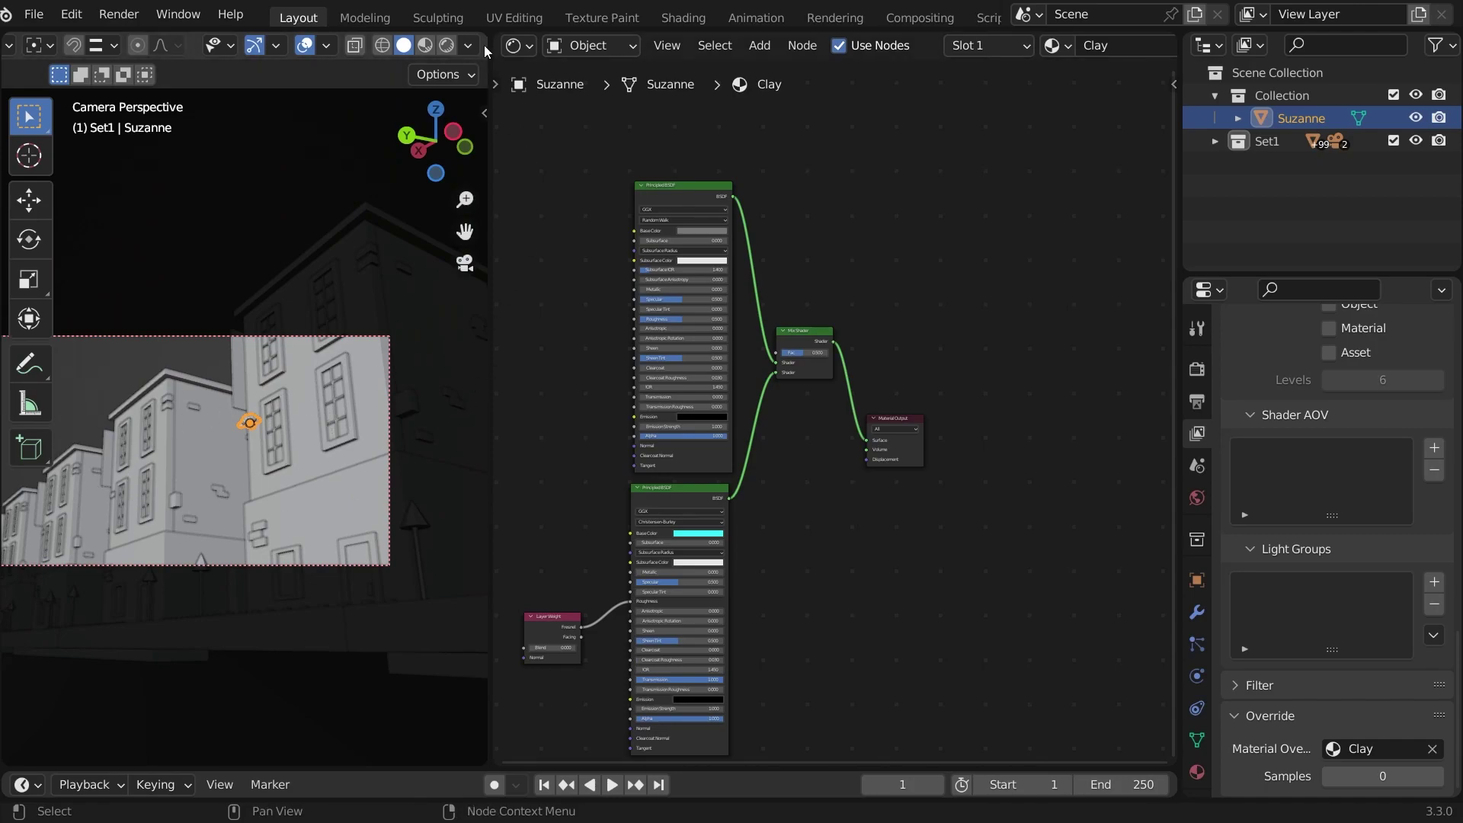
Join the Shader Editor back into the 3D view and show Plane.001's Window Glass material
left_click_drag(488, 42, 610, 82)
scroll(605, 410, "up", 4)
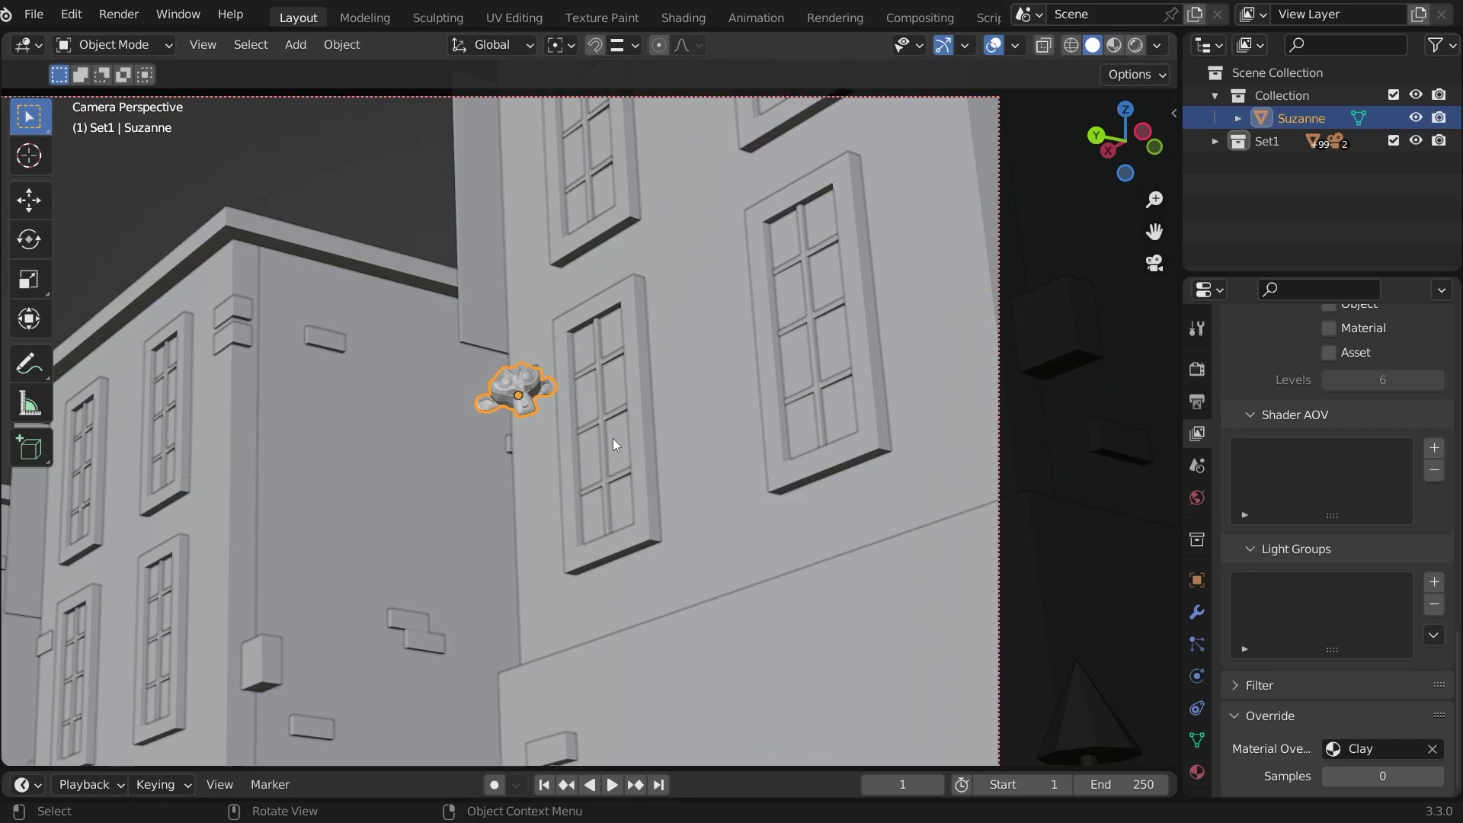
left_click(571, 430)
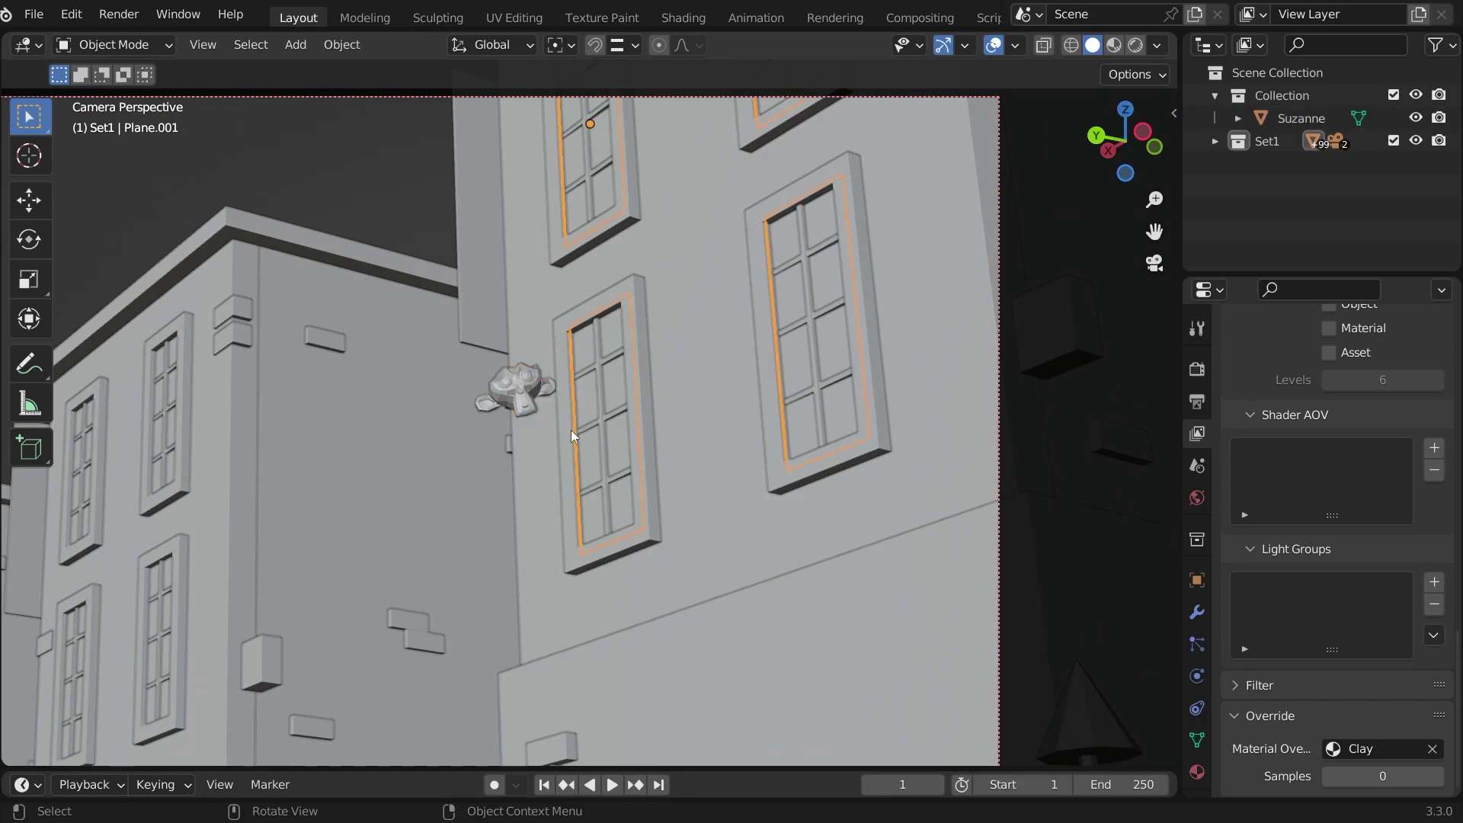
left_click(1202, 773)
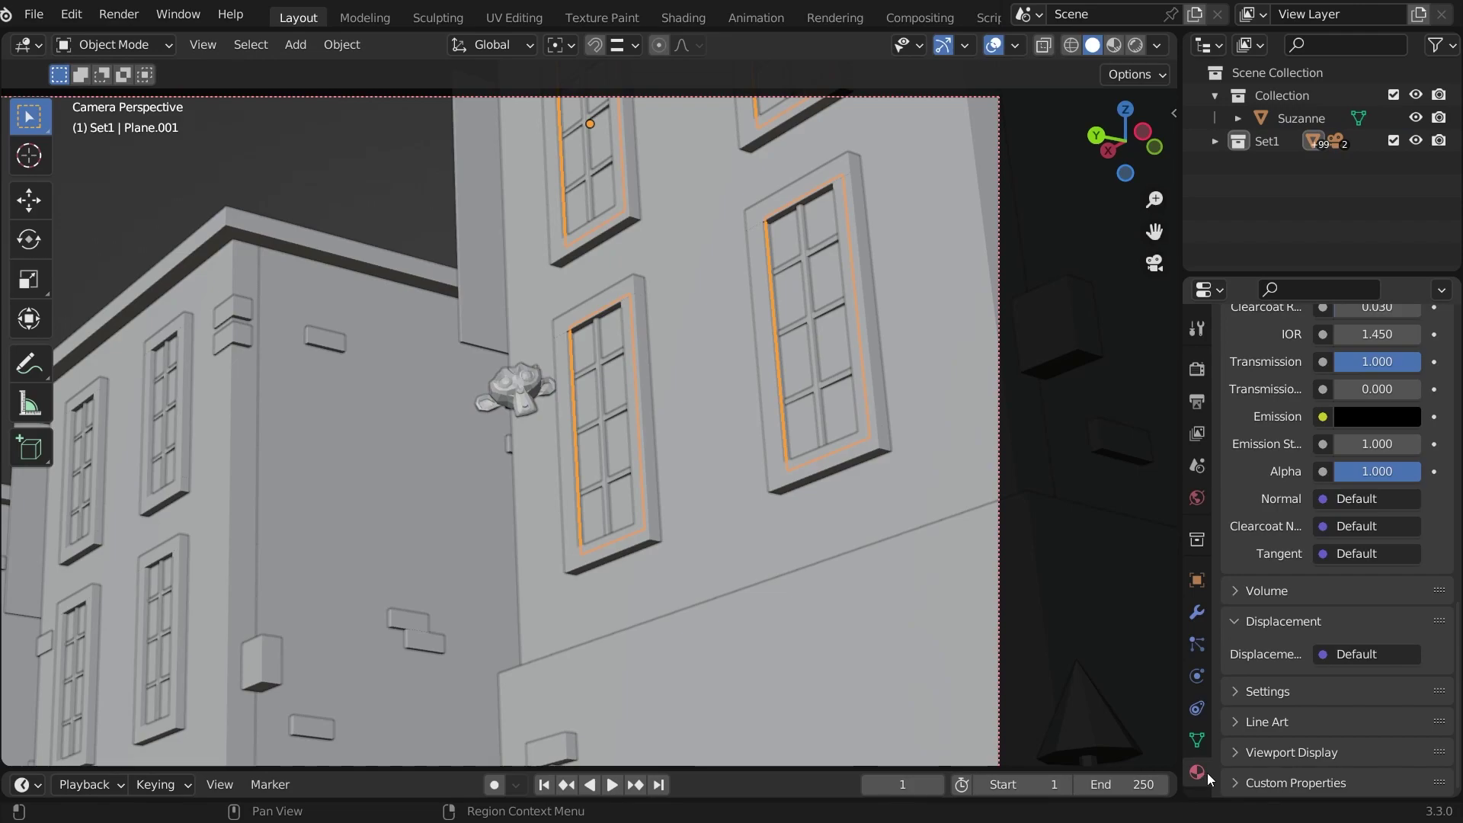
scroll(1315, 610, "up", 5)
scroll(1315, 609, "up", 15)
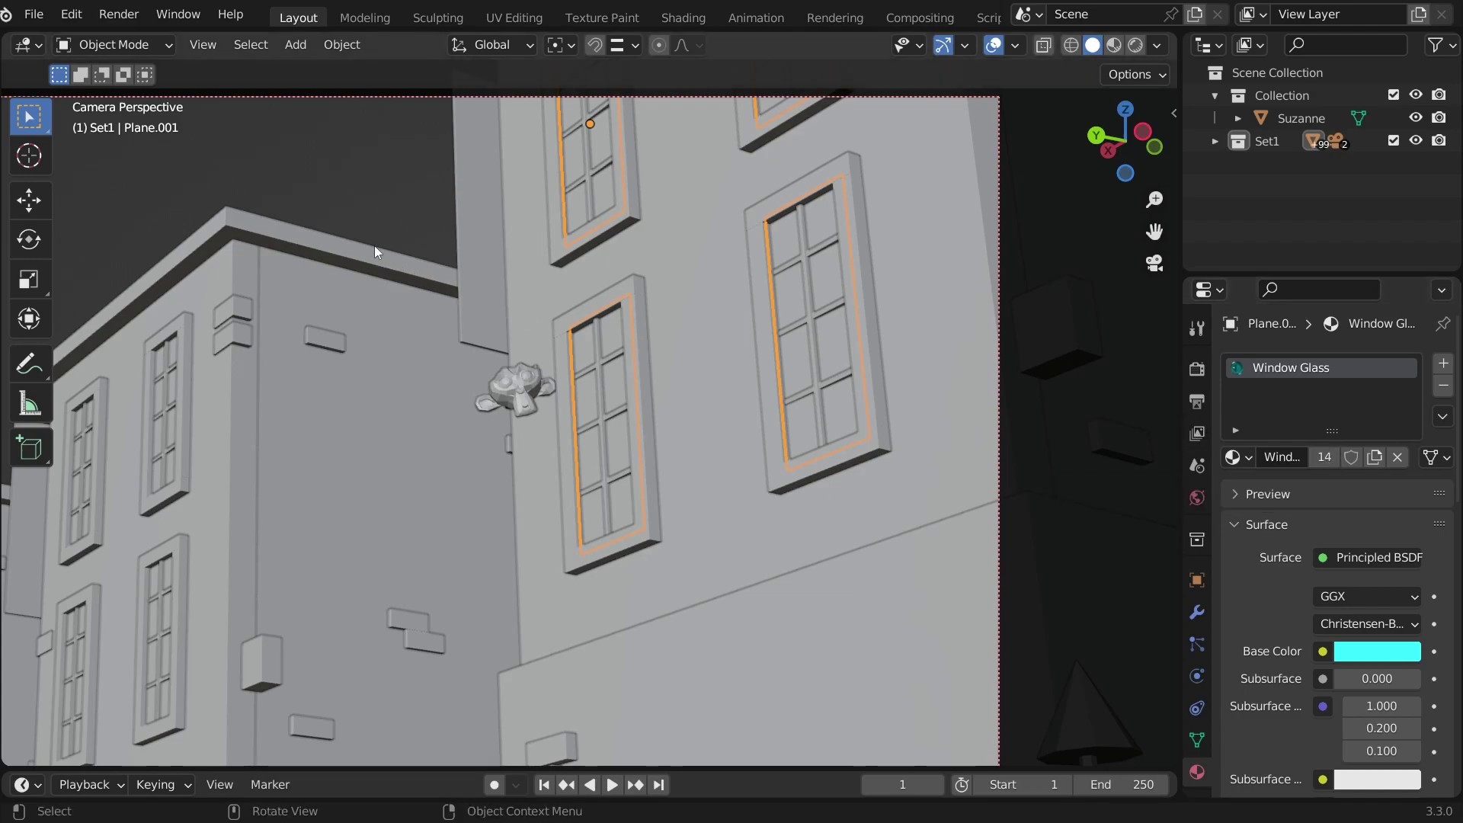
Use Select Linked > Material to select every window sharing the Window Glass material
left_click(256, 46)
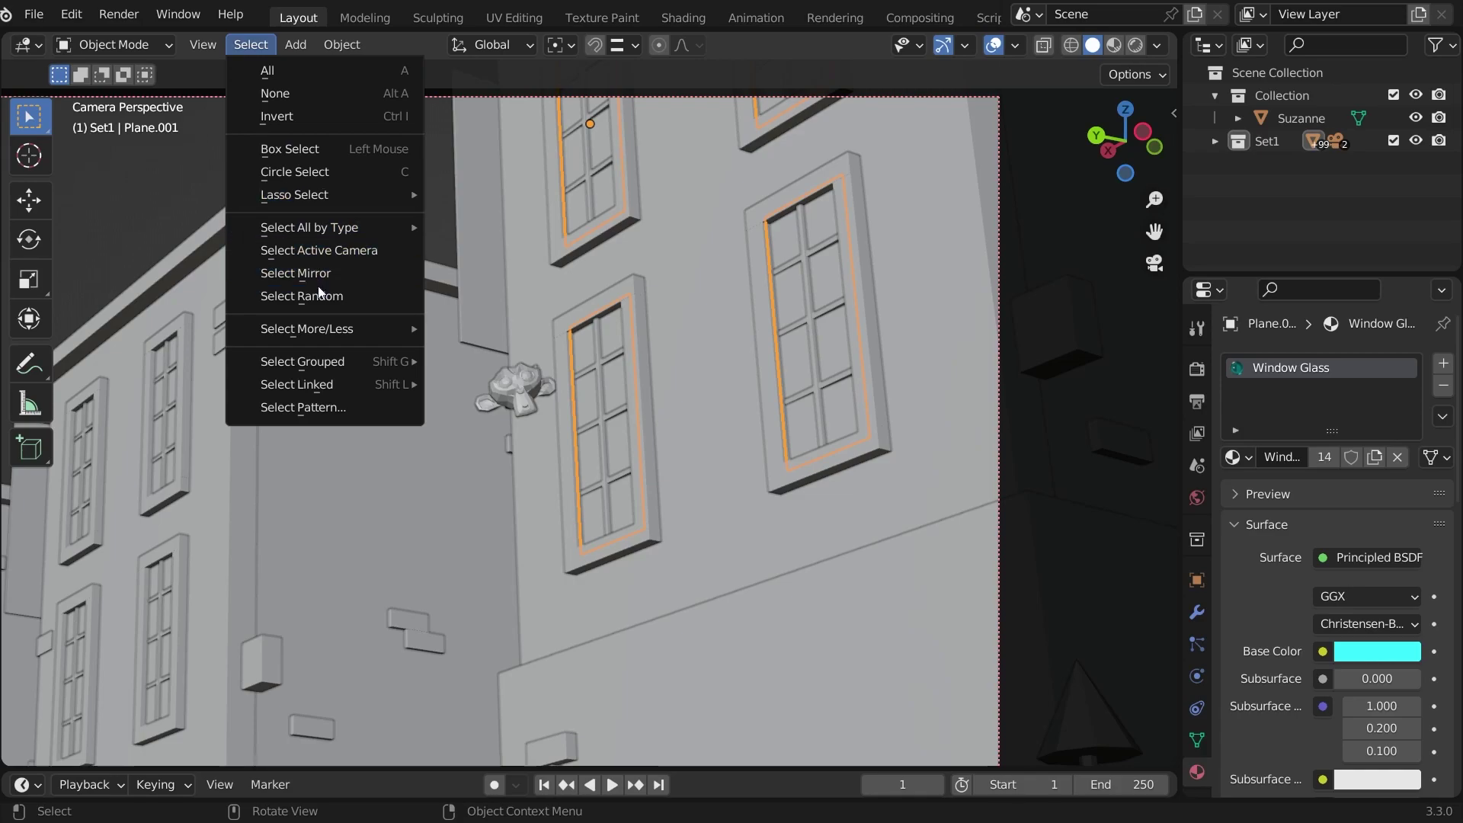
mouse_move(360, 384)
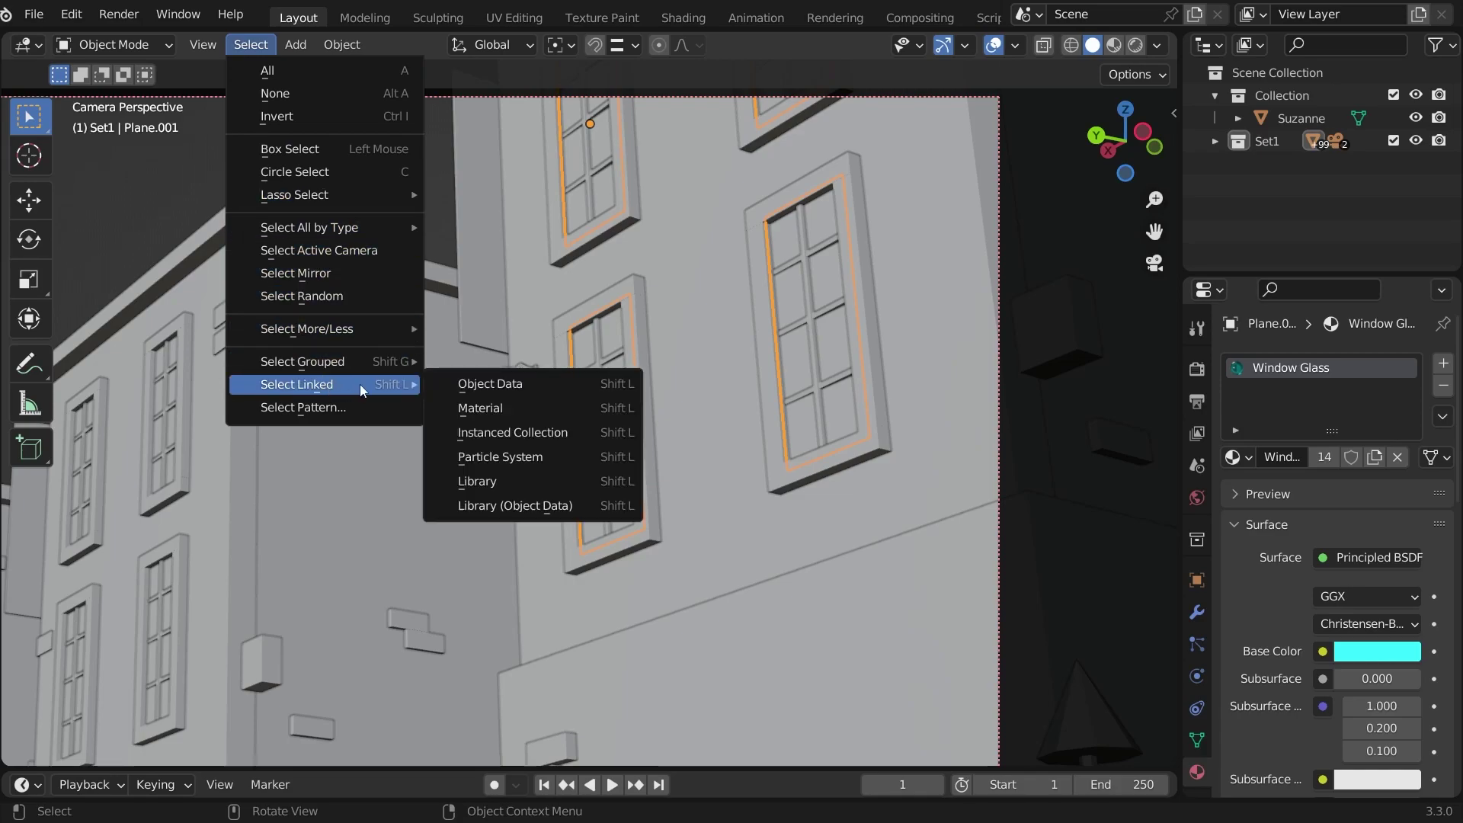
left_click(468, 409)
key("KP_0")
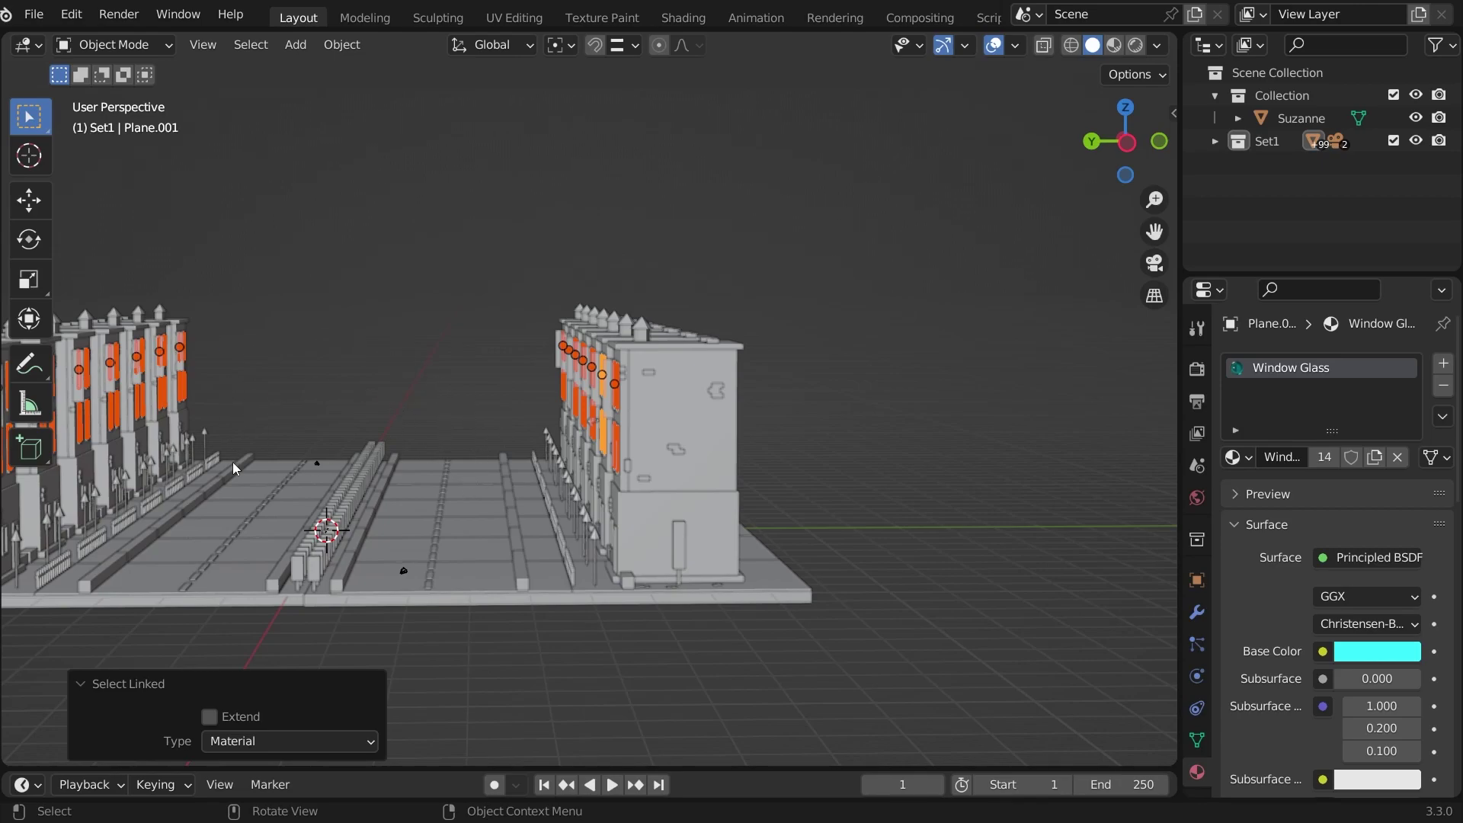
scroll(532, 460, "up", 8)
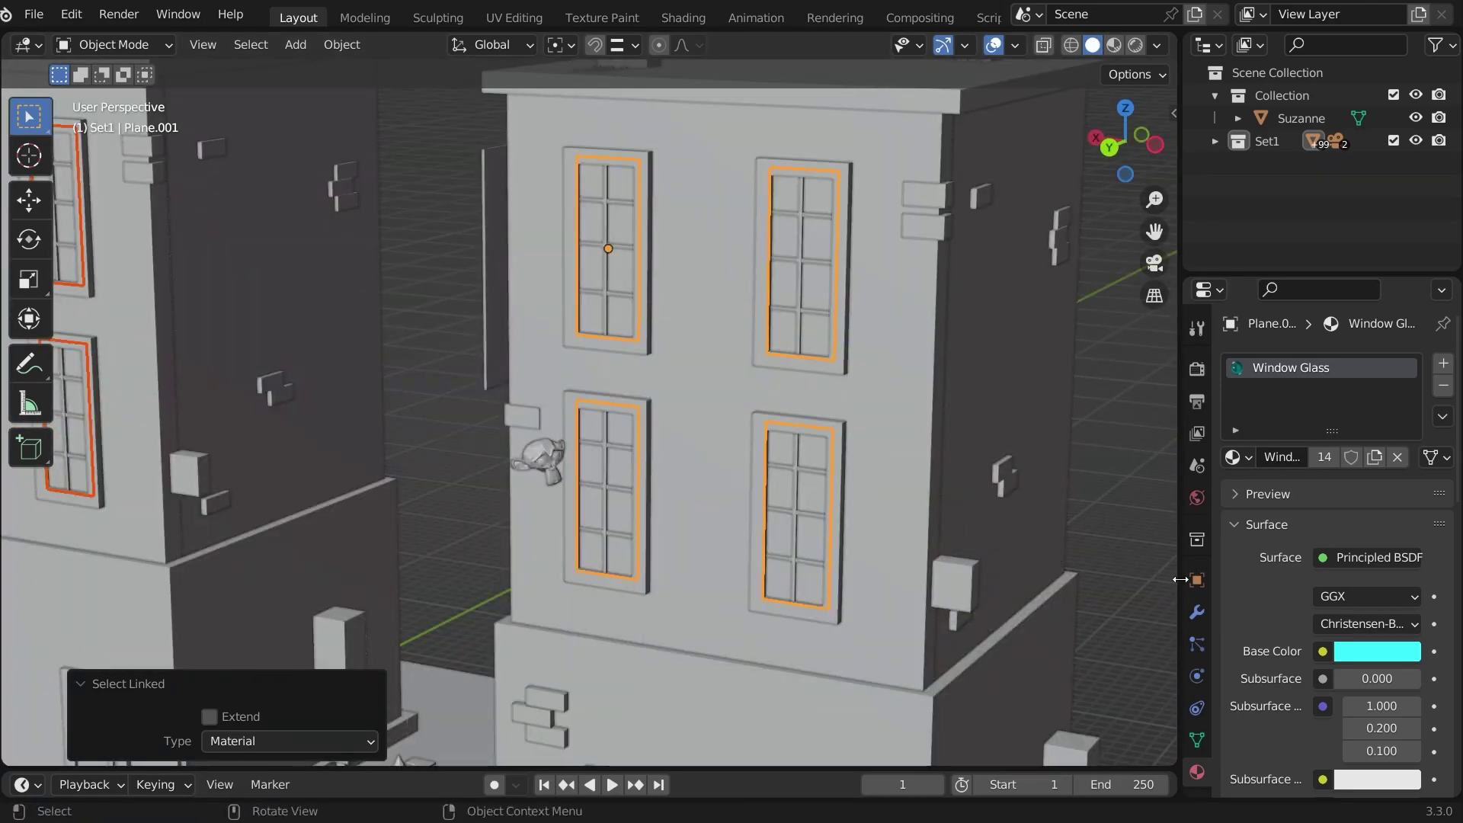
Set Plane.001's Pass Index to 69 under Object Properties > Relations
left_click(1197, 581)
scroll(1281, 625, "down", 4)
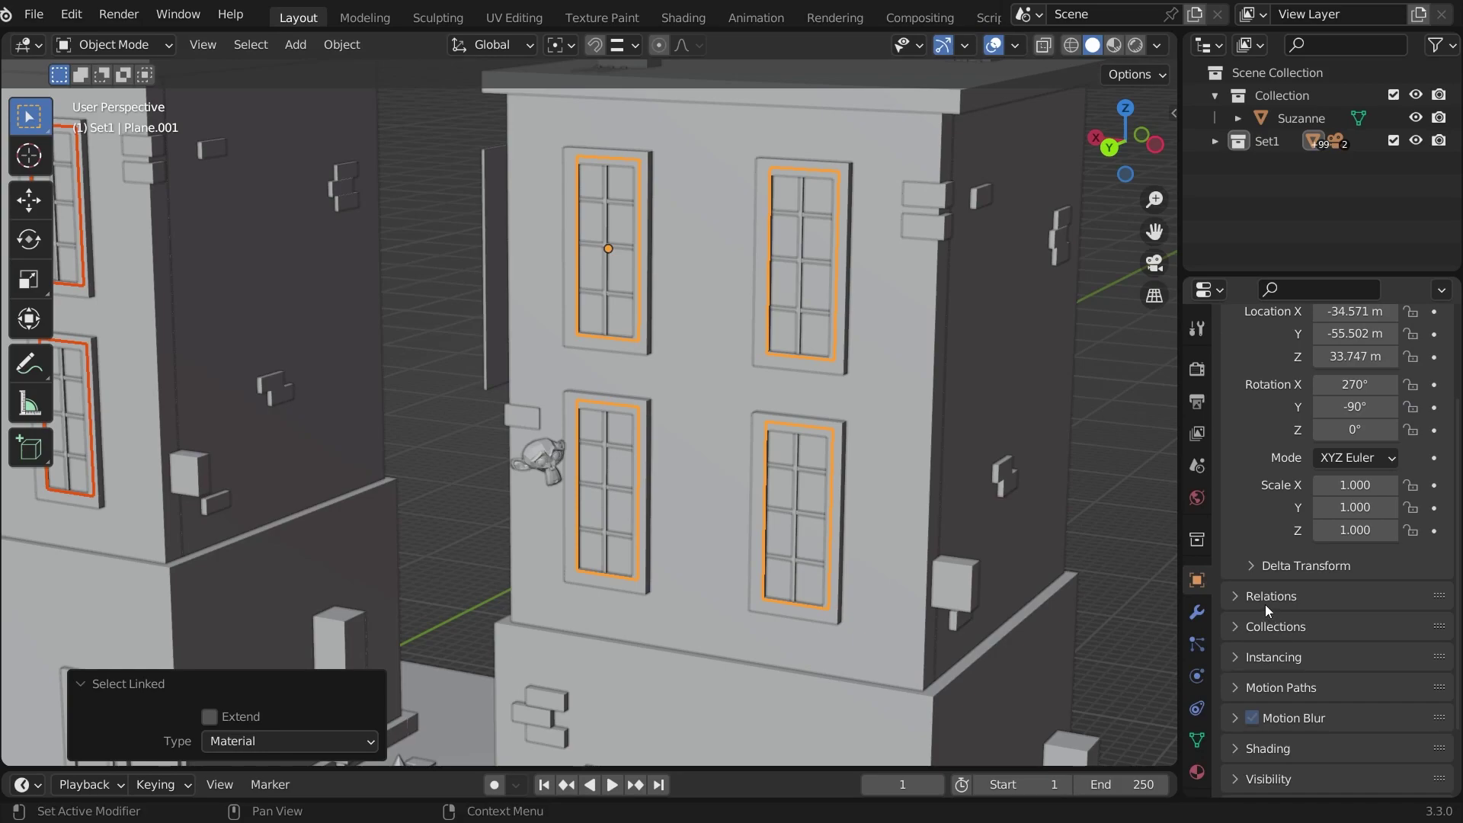
left_click(1262, 597)
scroll(1266, 602, "down", 5)
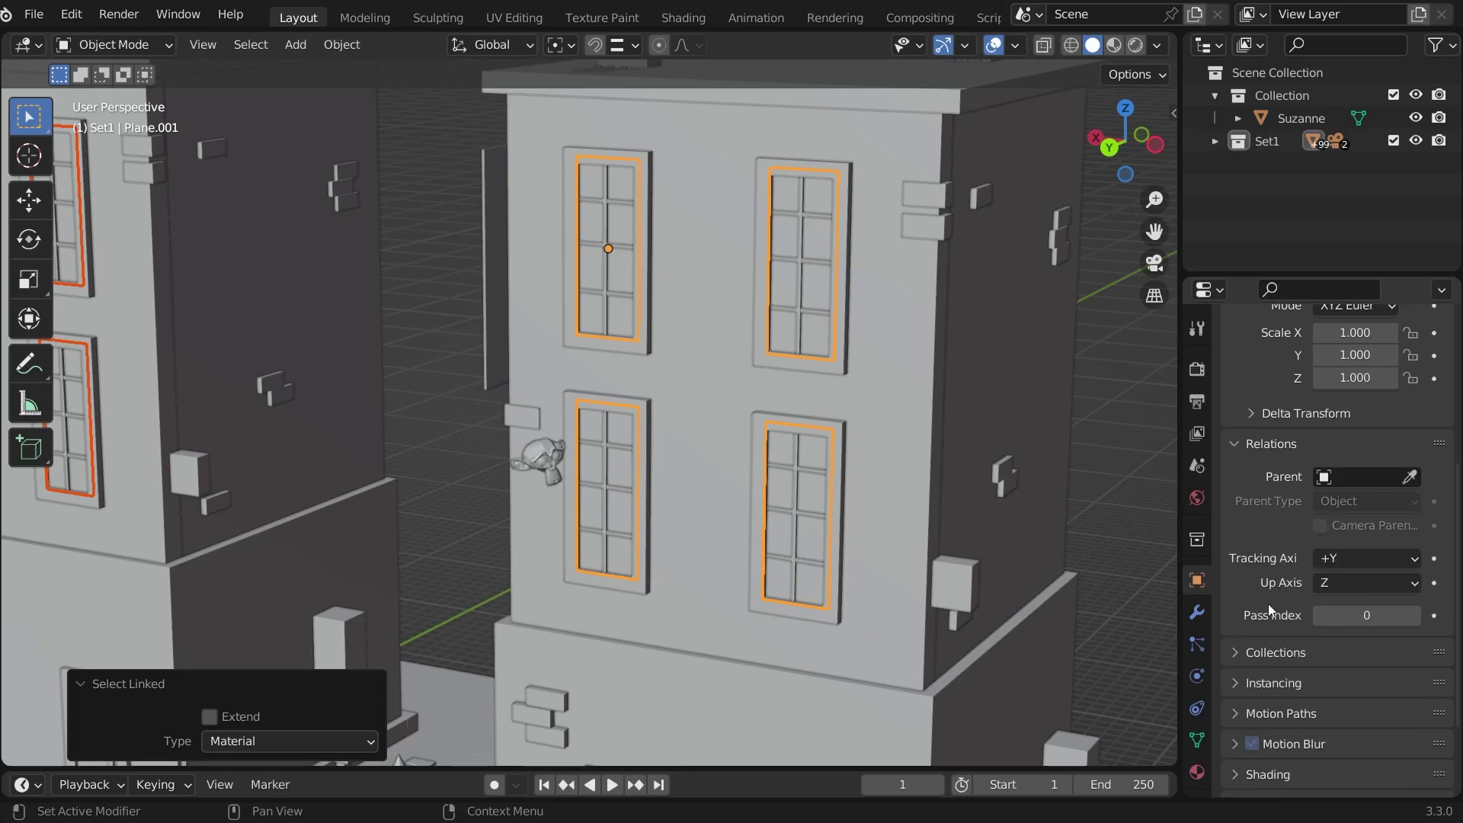
left_click(1366, 618)
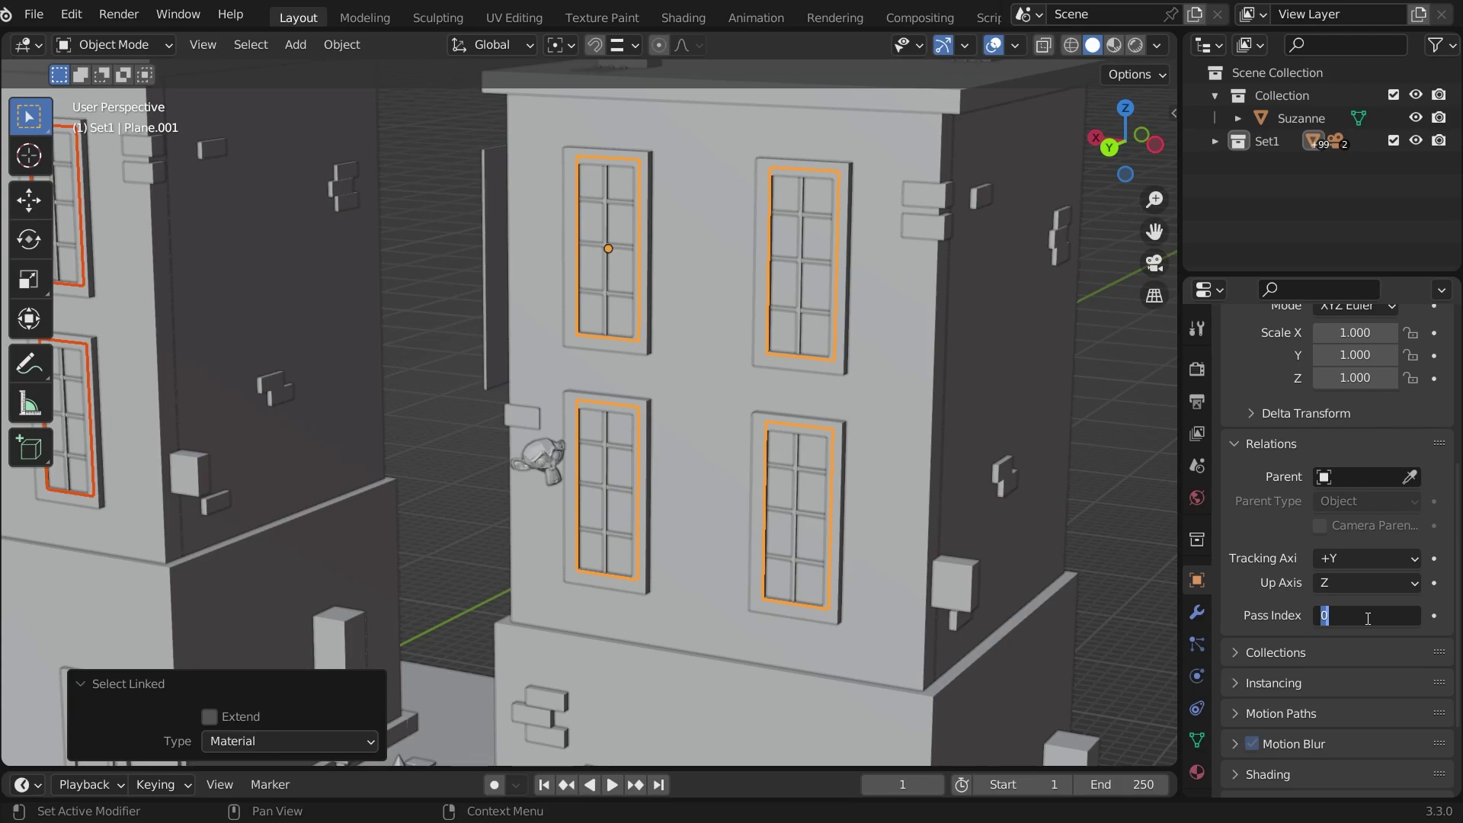
type("69")
key("Return")
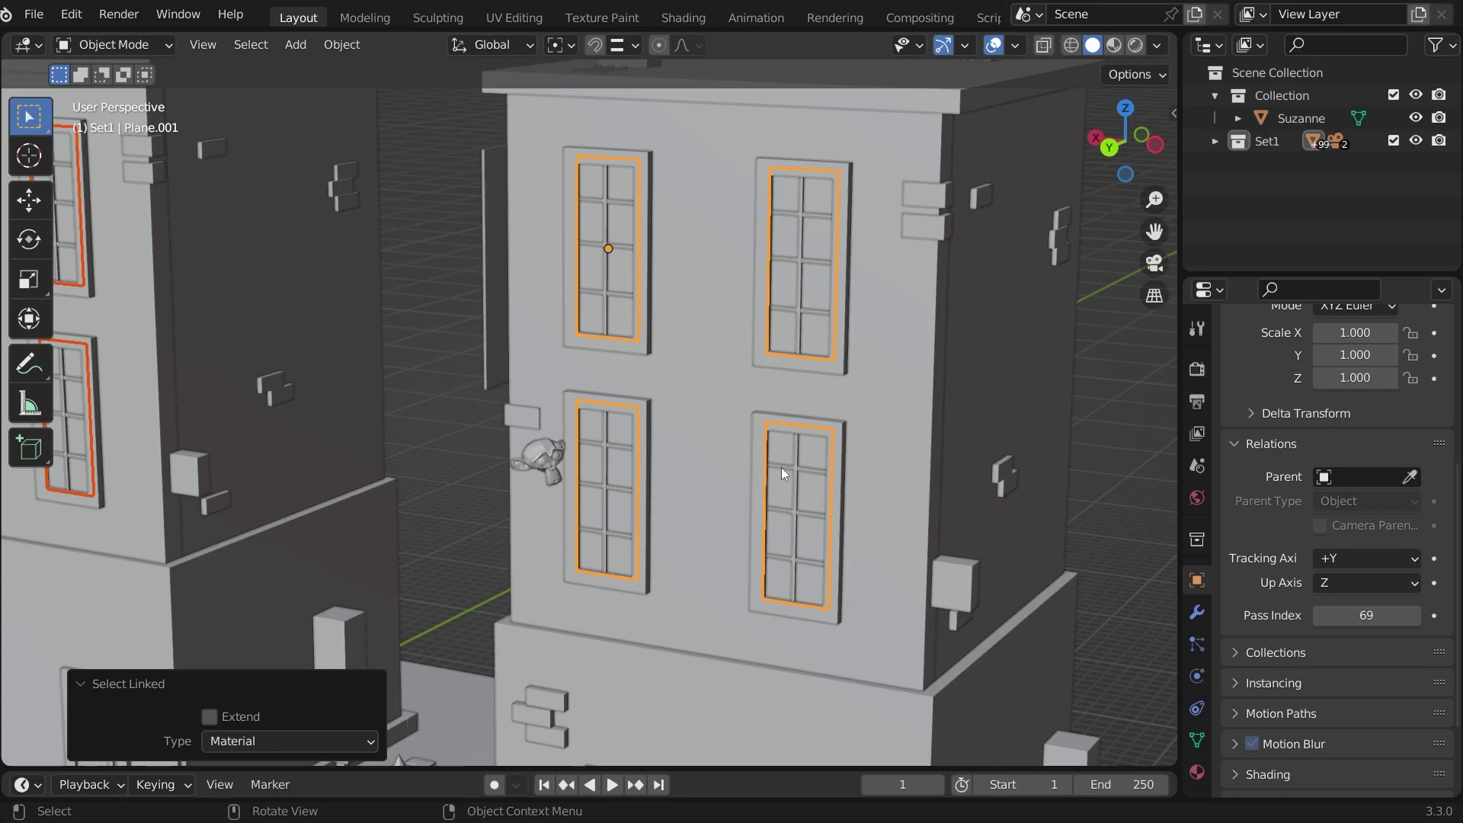
Copy the Pass Index of 69 to all selected window objects
scroll(782, 473, "down", 6)
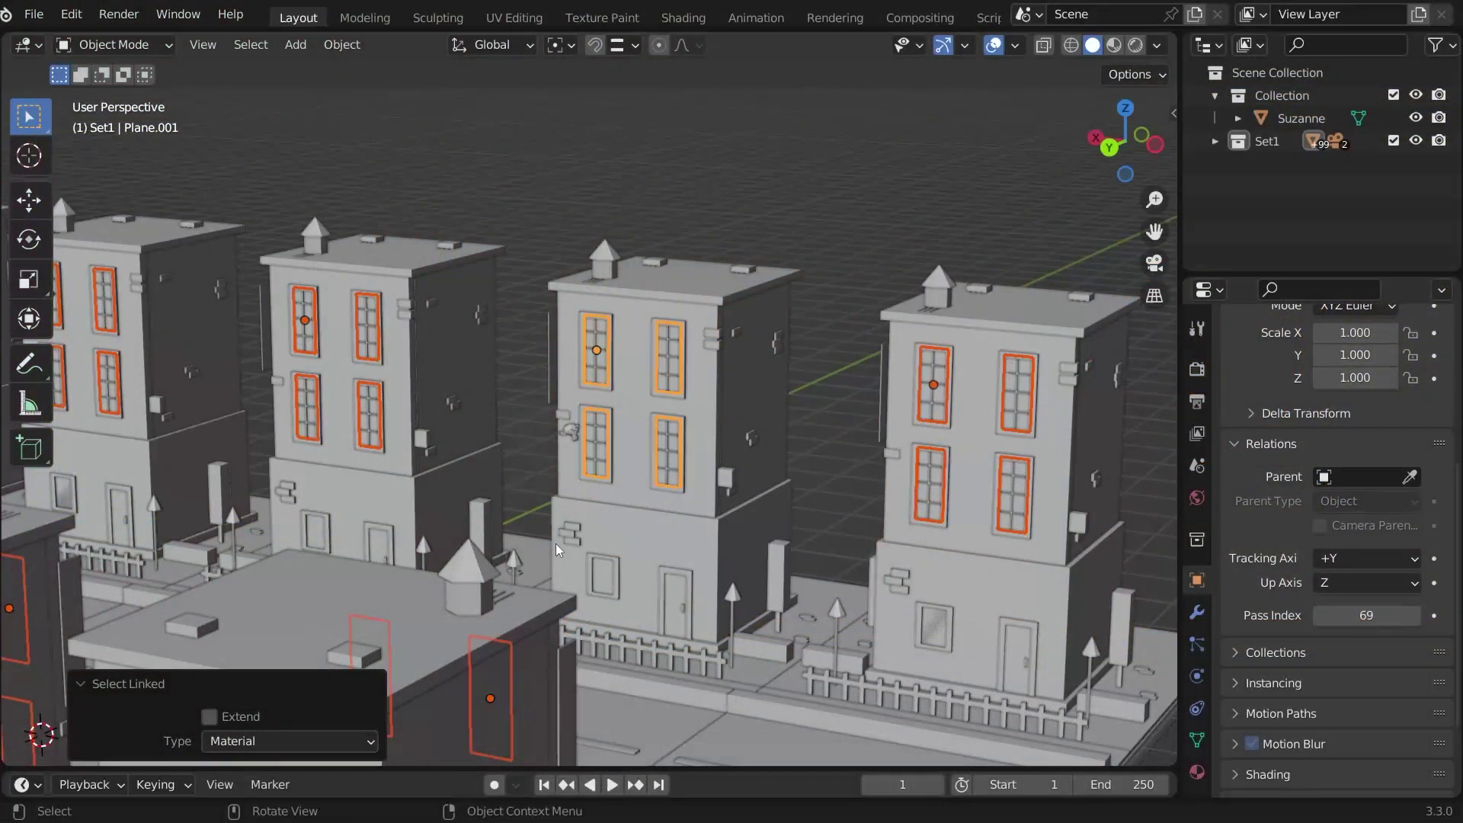
scroll(556, 543, "up", 3)
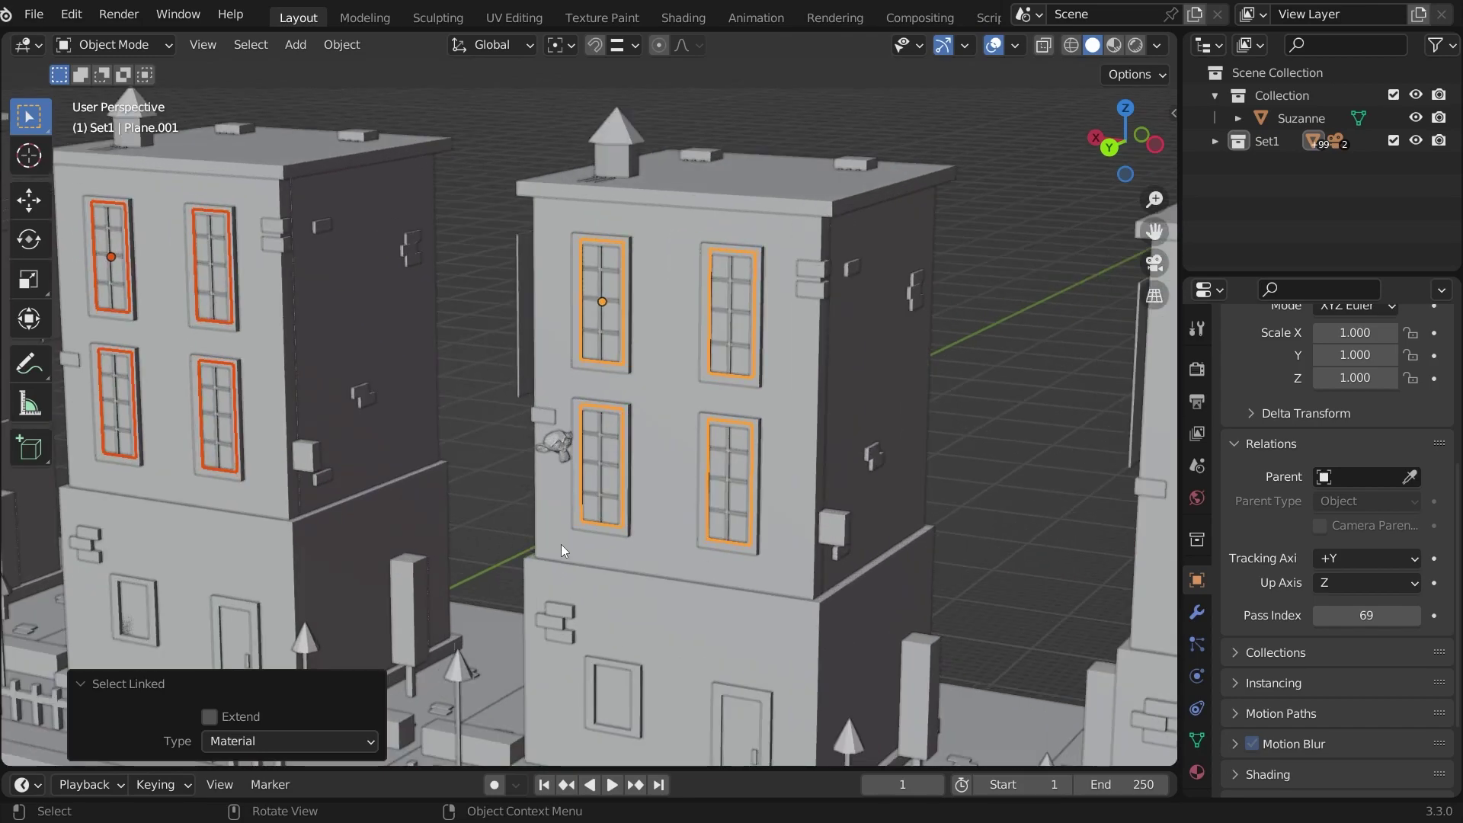
right_click(1362, 616)
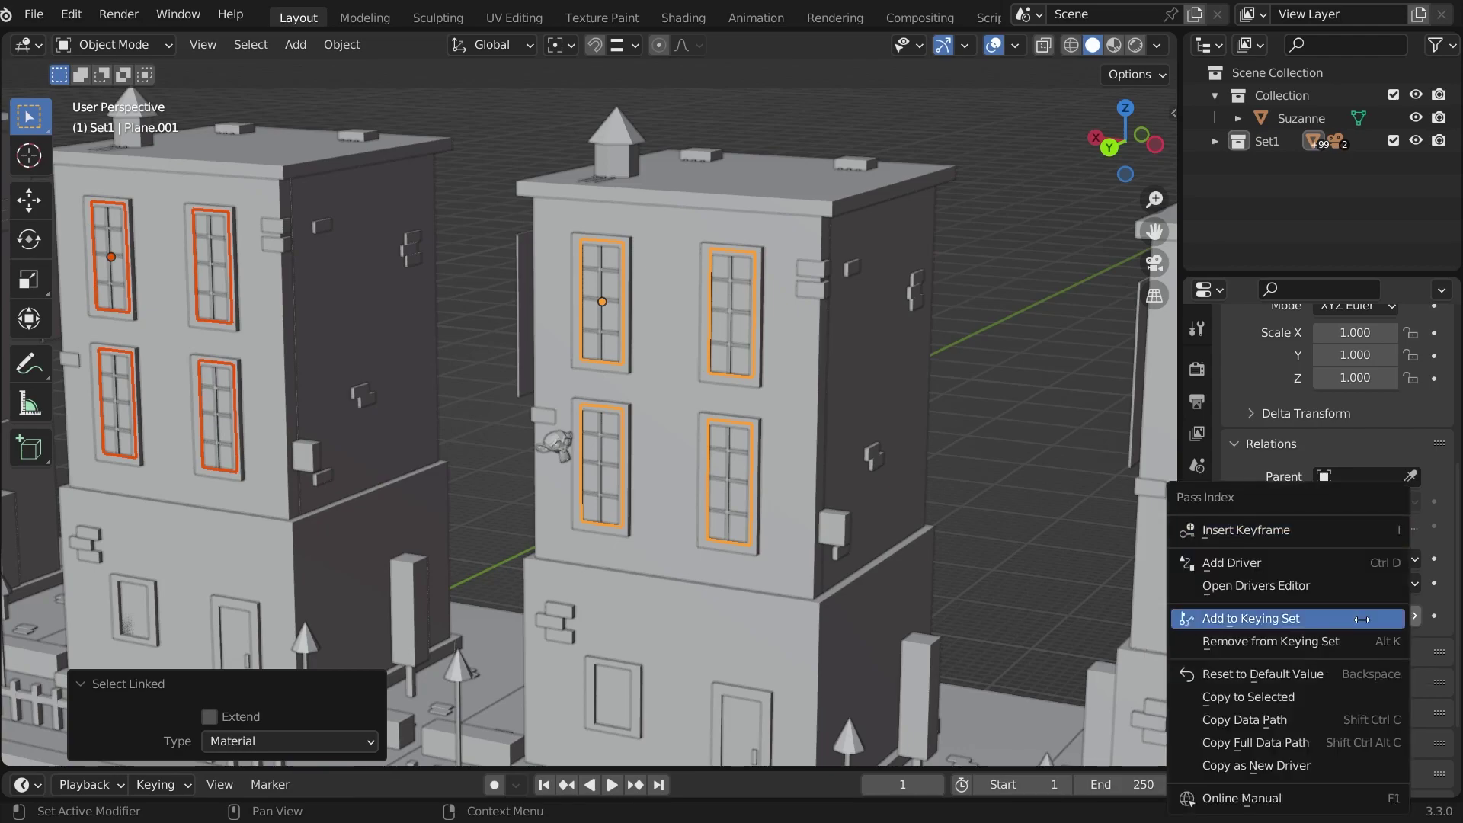
left_click(1281, 697)
Verify Pass Index 69 on another building's window Plane.026, then reselect the middle windows
scroll(880, 538, "down", 2)
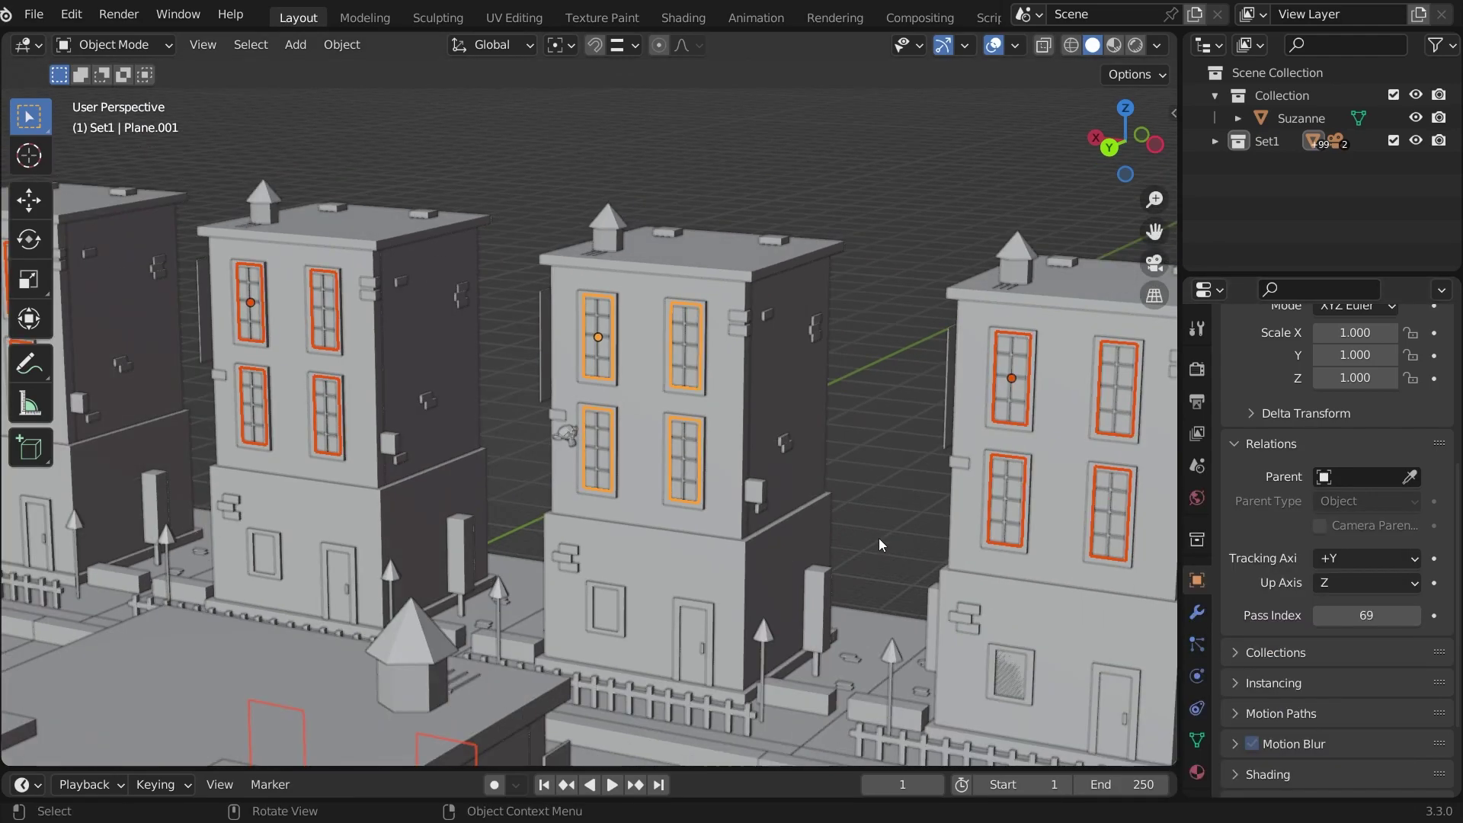
left_click(1021, 394)
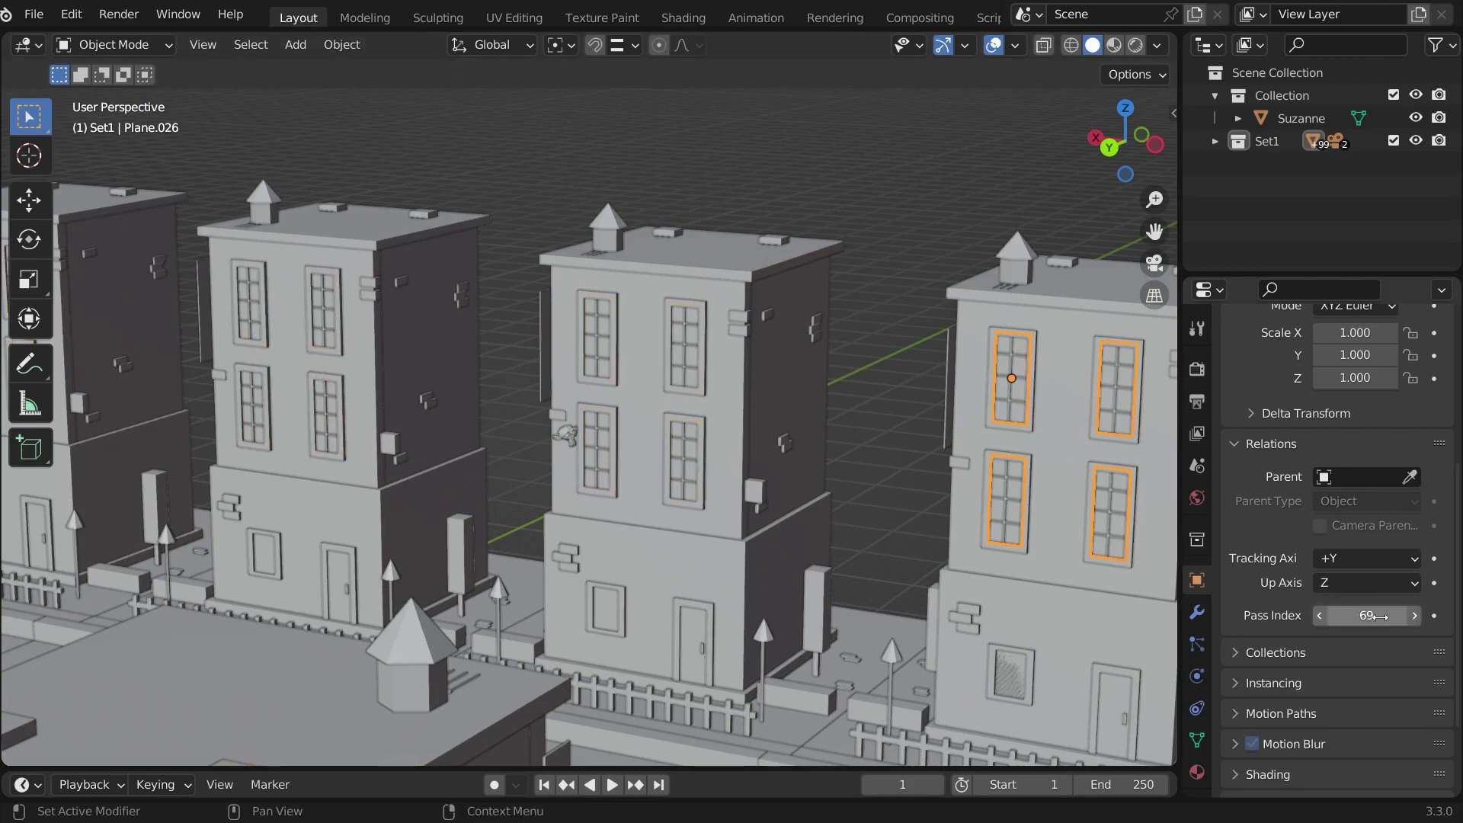
left_click(693, 455)
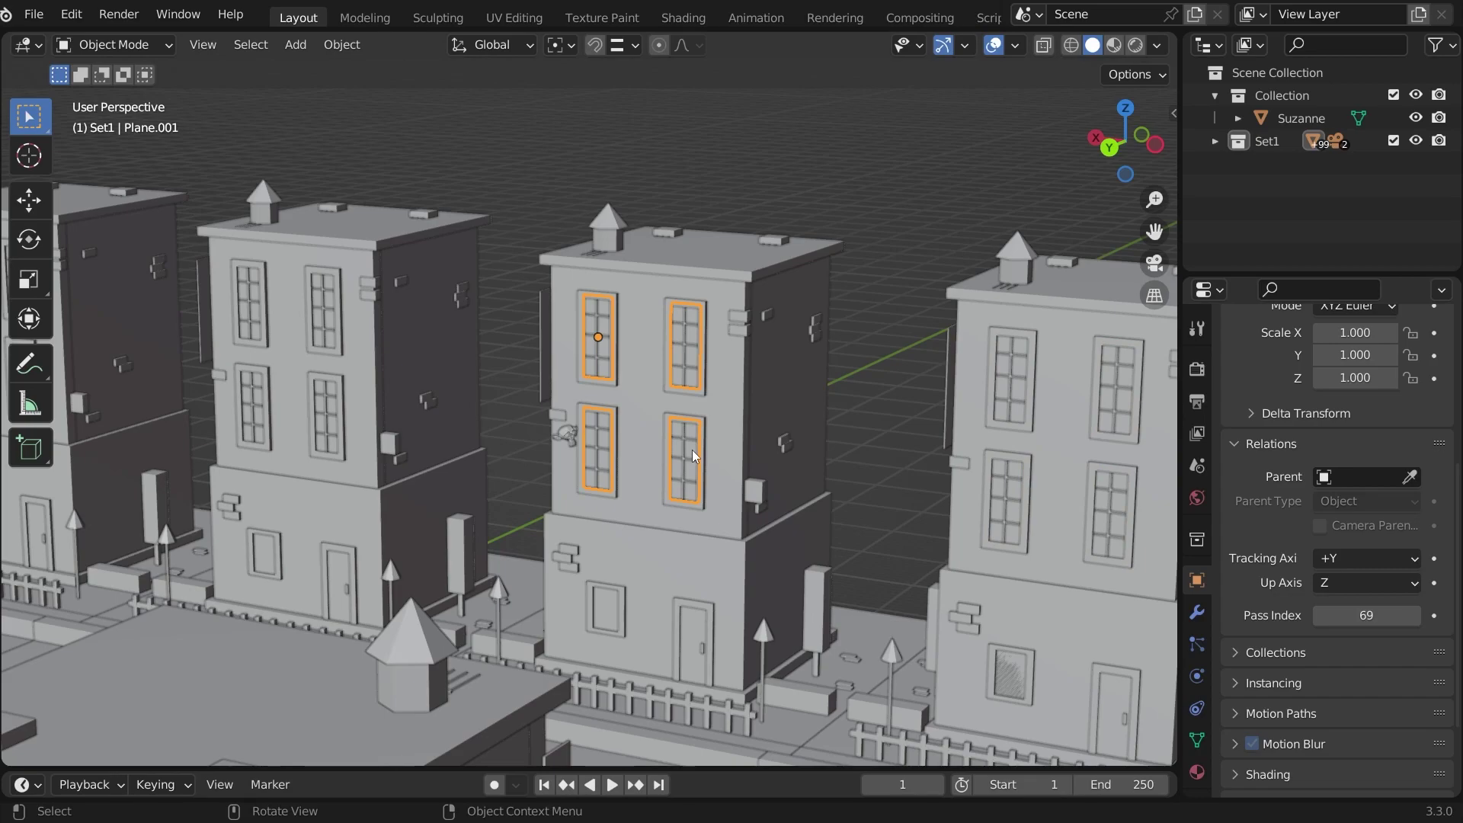
scroll(529, 440, "up", 5)
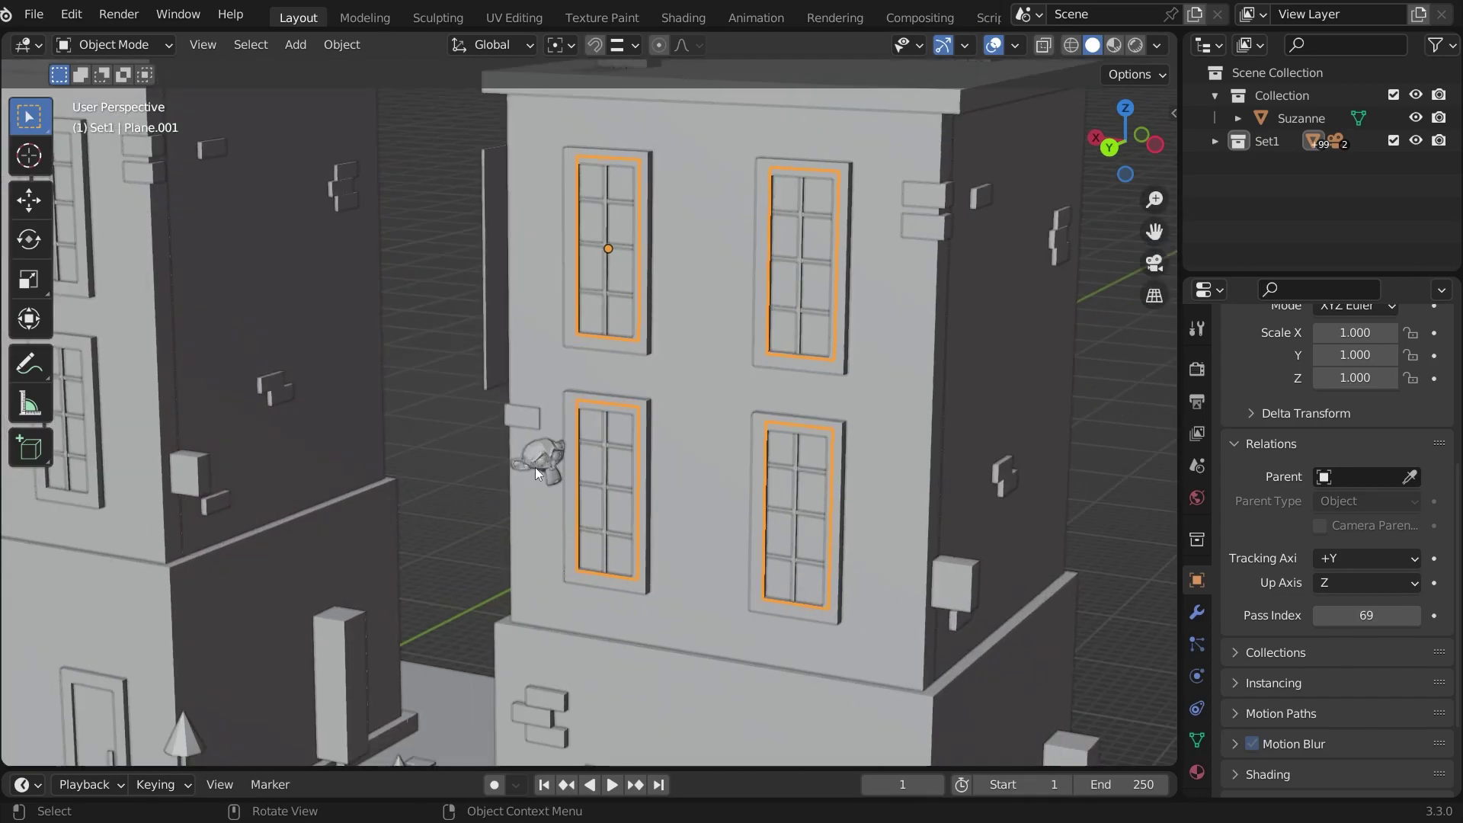
Select Suzanne and turn the right-hand area into a Shader Editor showing its Clay nodes
left_click(530, 454)
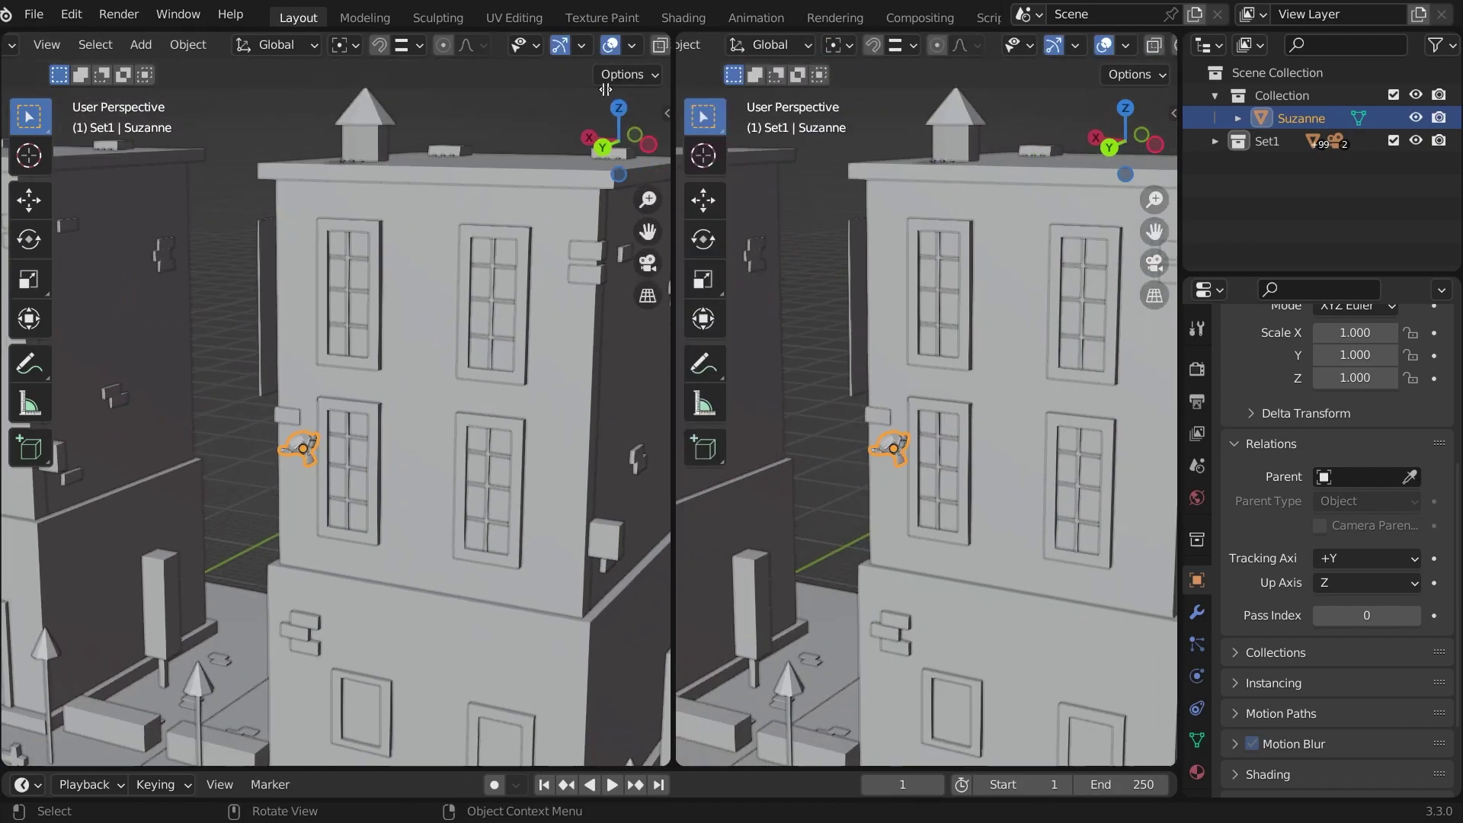
left_click_drag(605, 89, 582, 89)
left_click(588, 48)
left_click(632, 313)
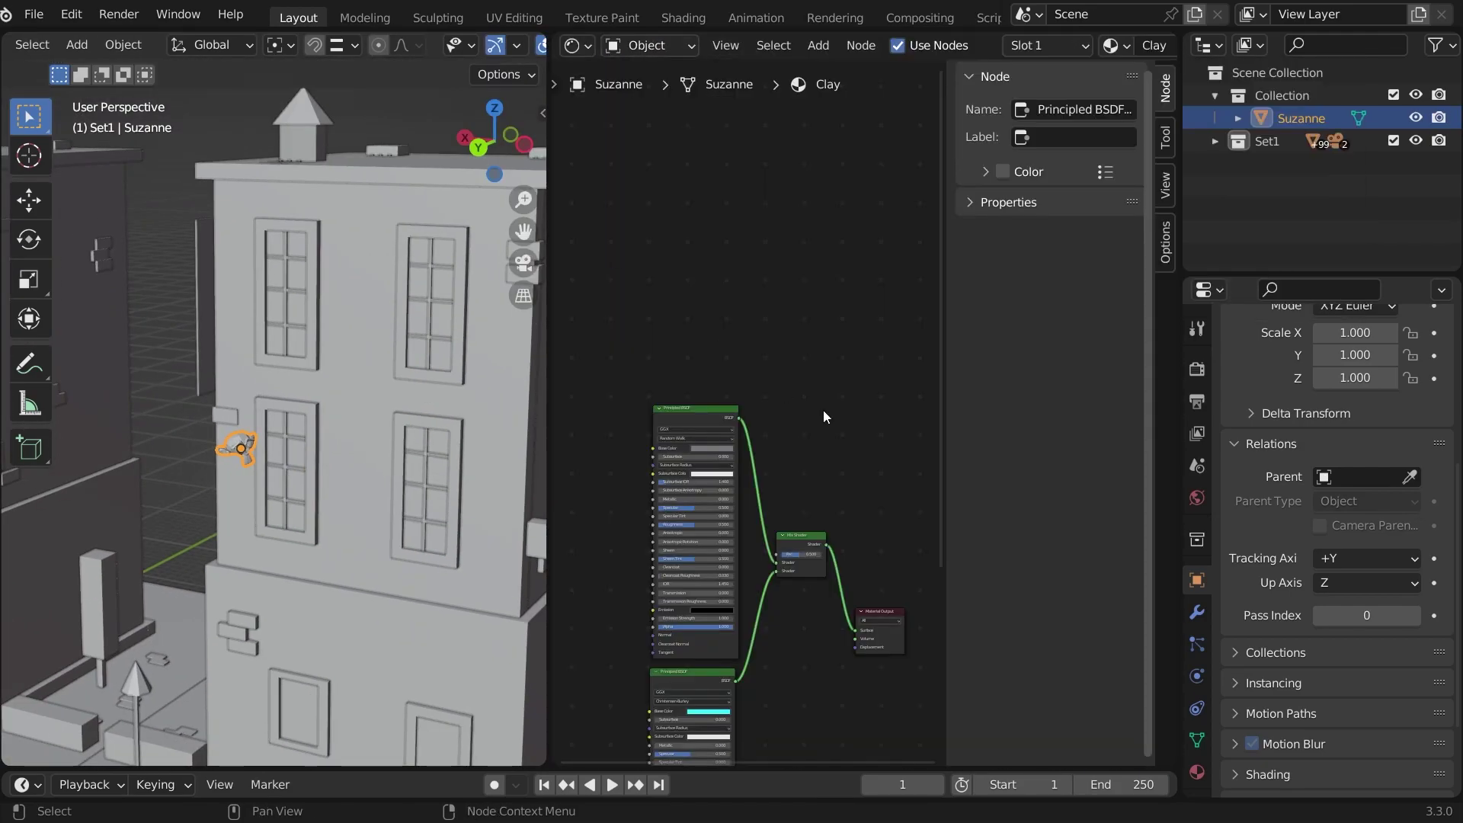
scroll(823, 410, "up", 3)
middle_click_drag(824, 410, 805, 434)
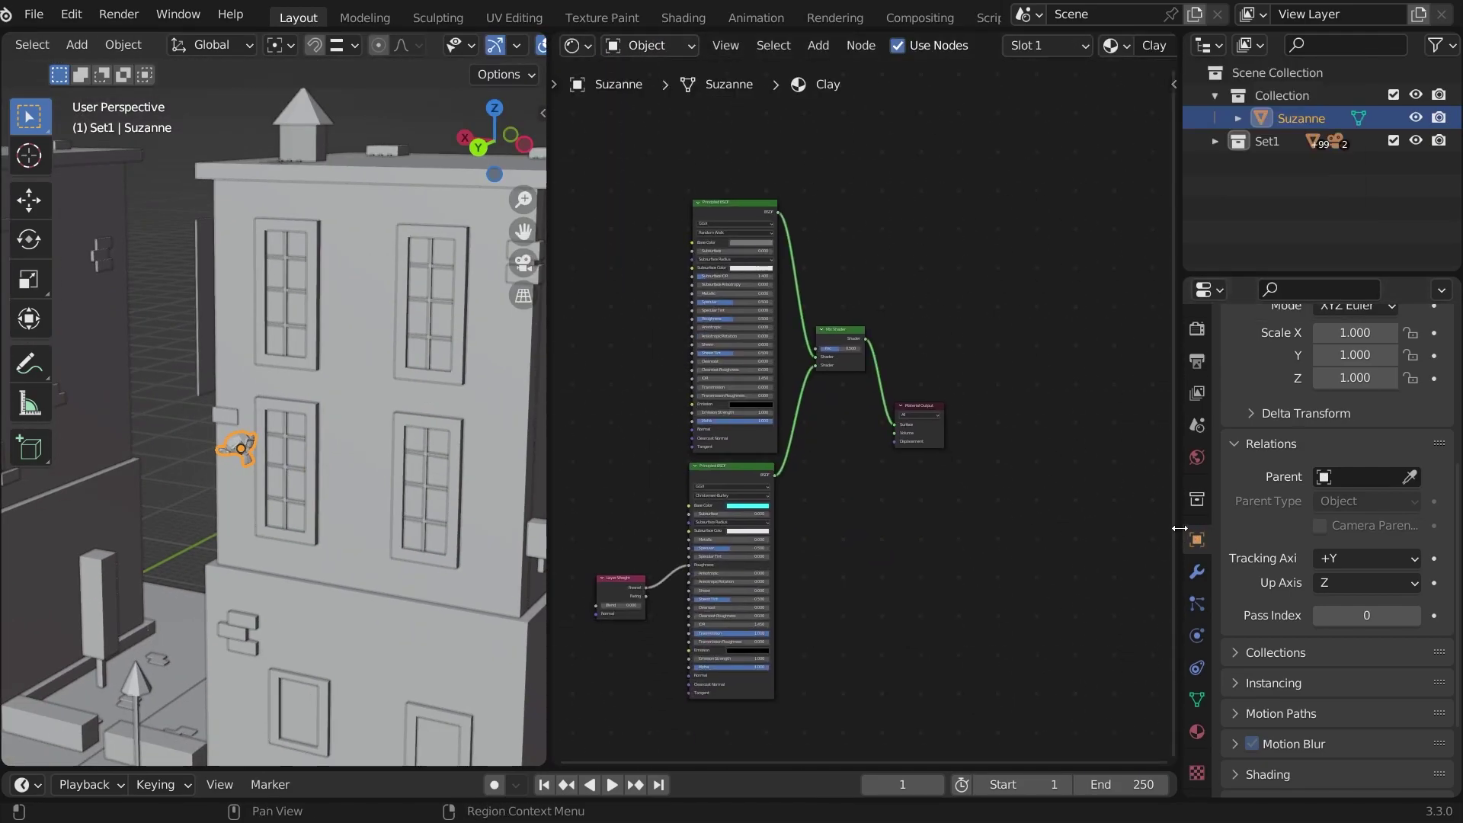
Add an Object Info node and connect Object Index to the Mix Shader factor
key("shift+a")
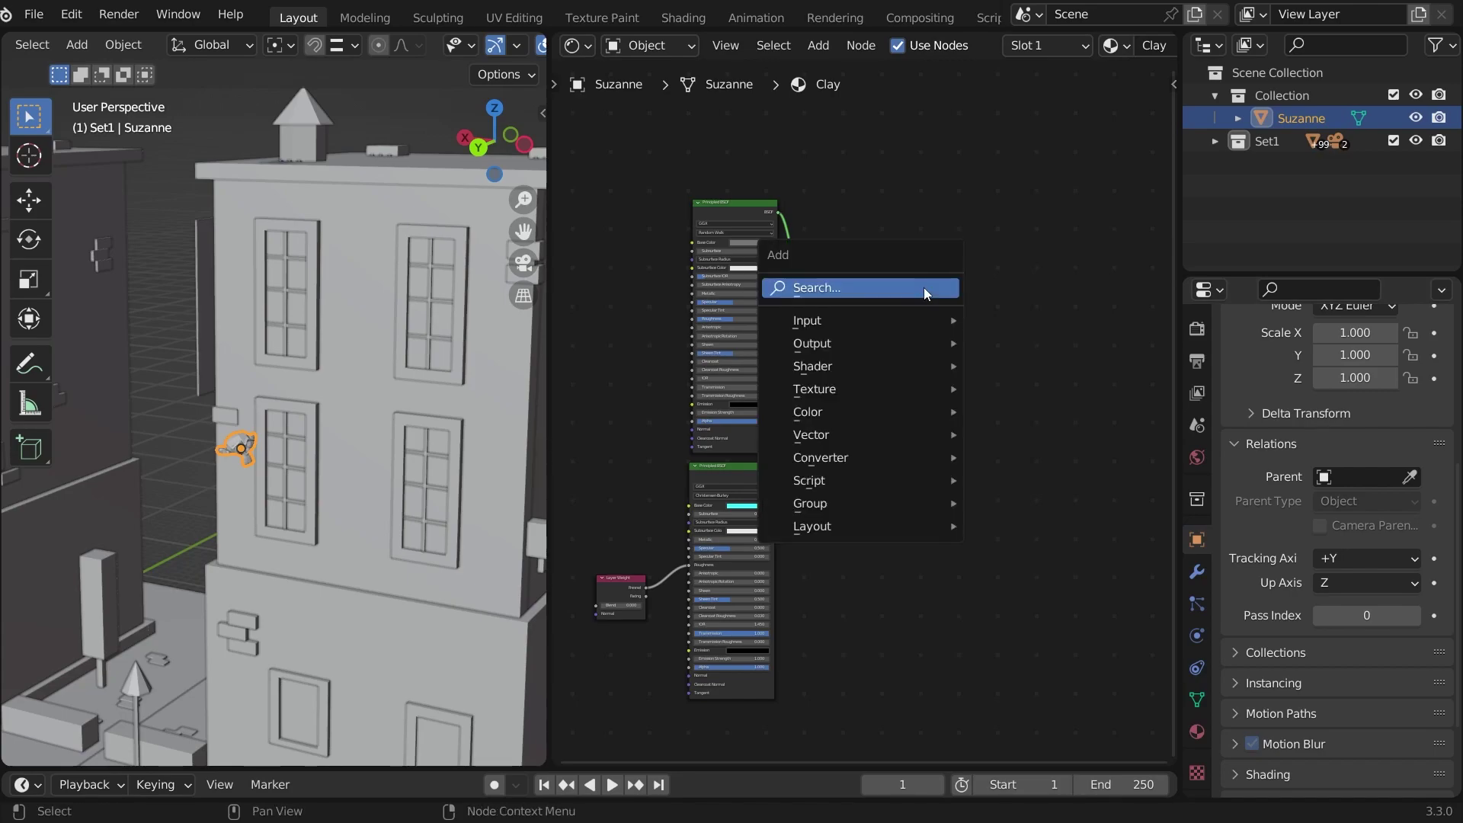
left_click(925, 287)
type("object")
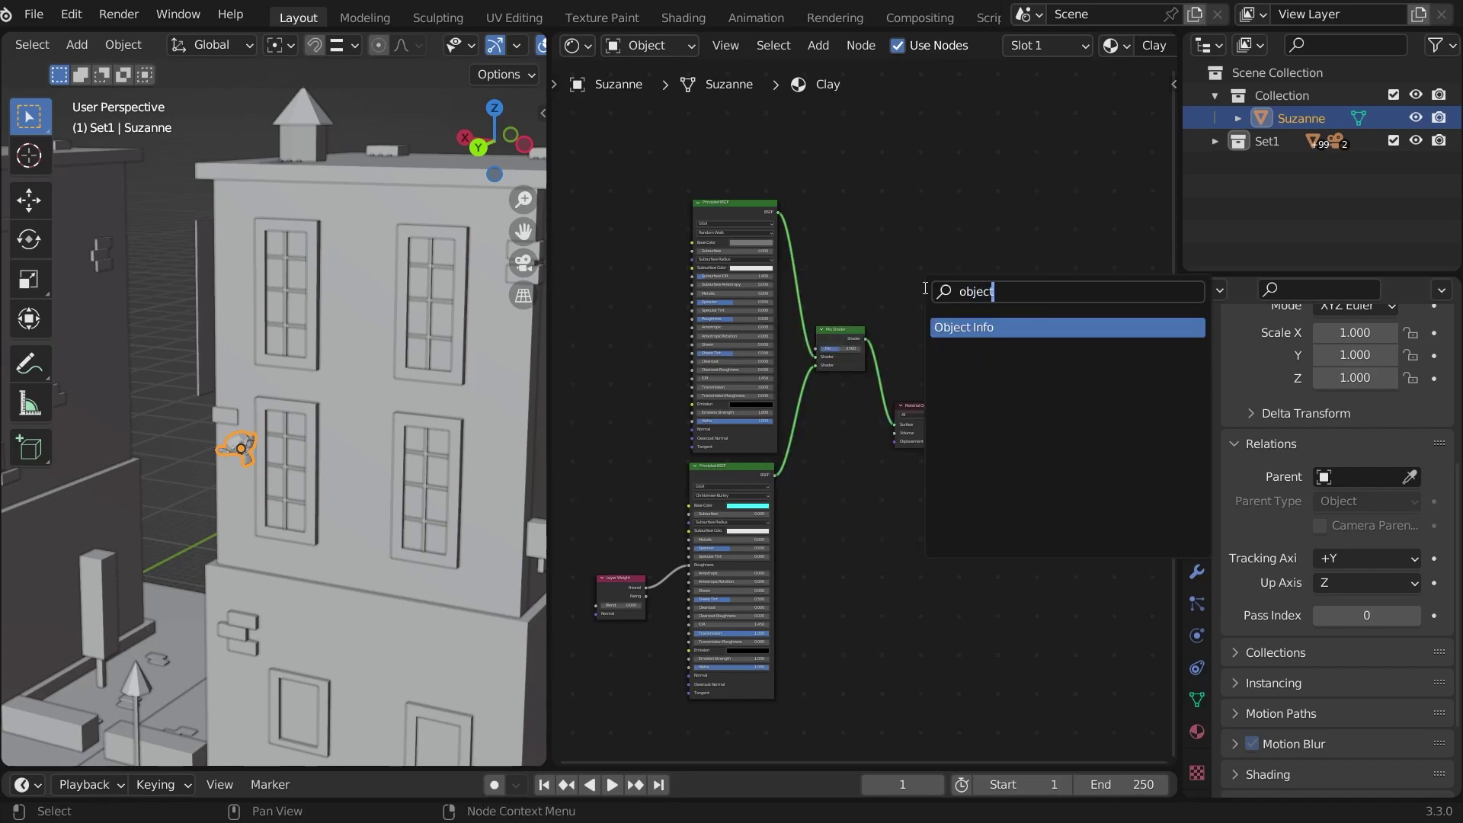
key("Return")
left_click(915, 267)
left_click_drag(894, 259, 820, 346)
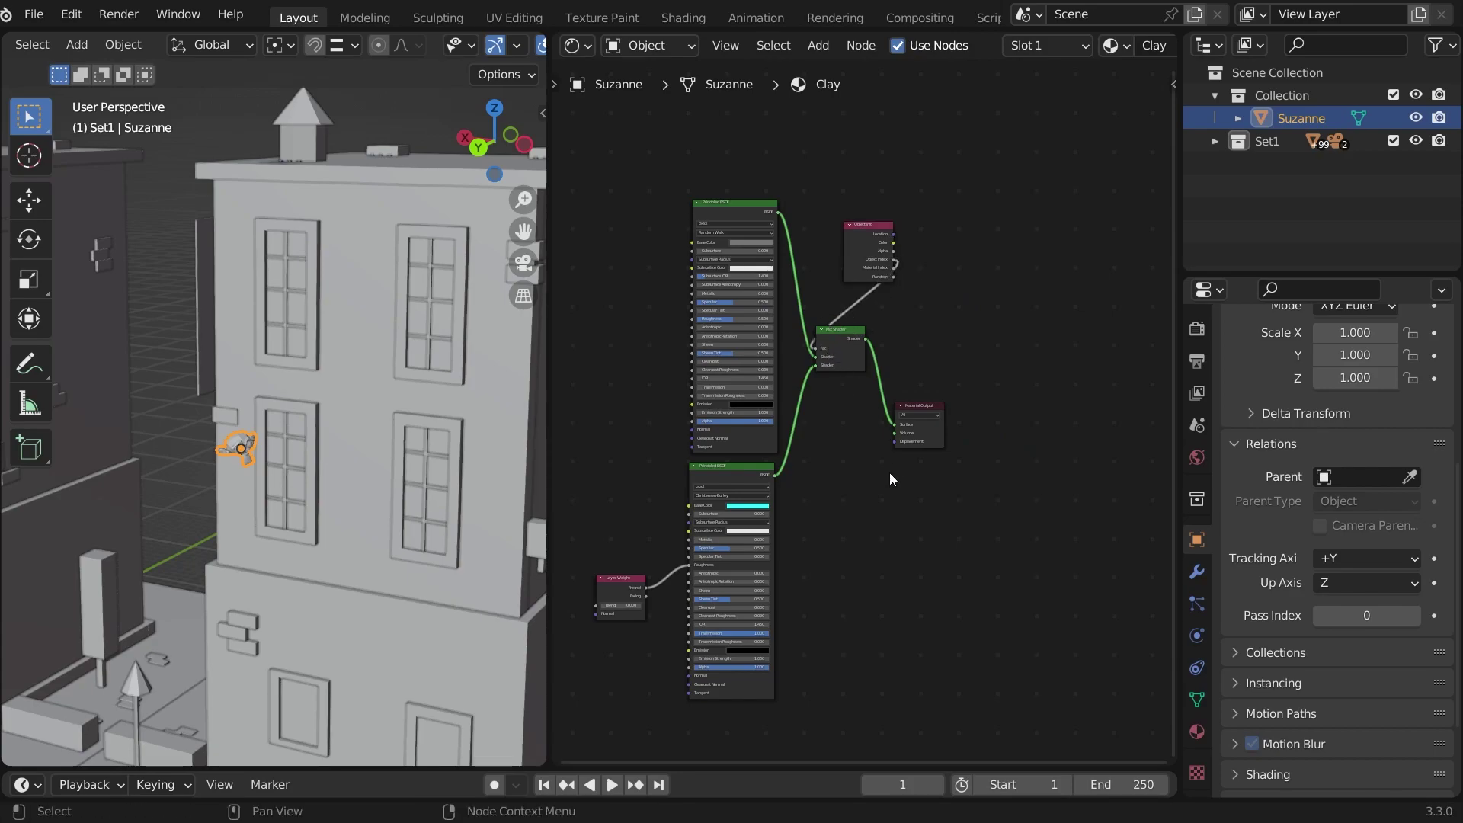
Insert a Greater Than Math node on the factor link with threshold 69-1 (68)
key("shift+a")
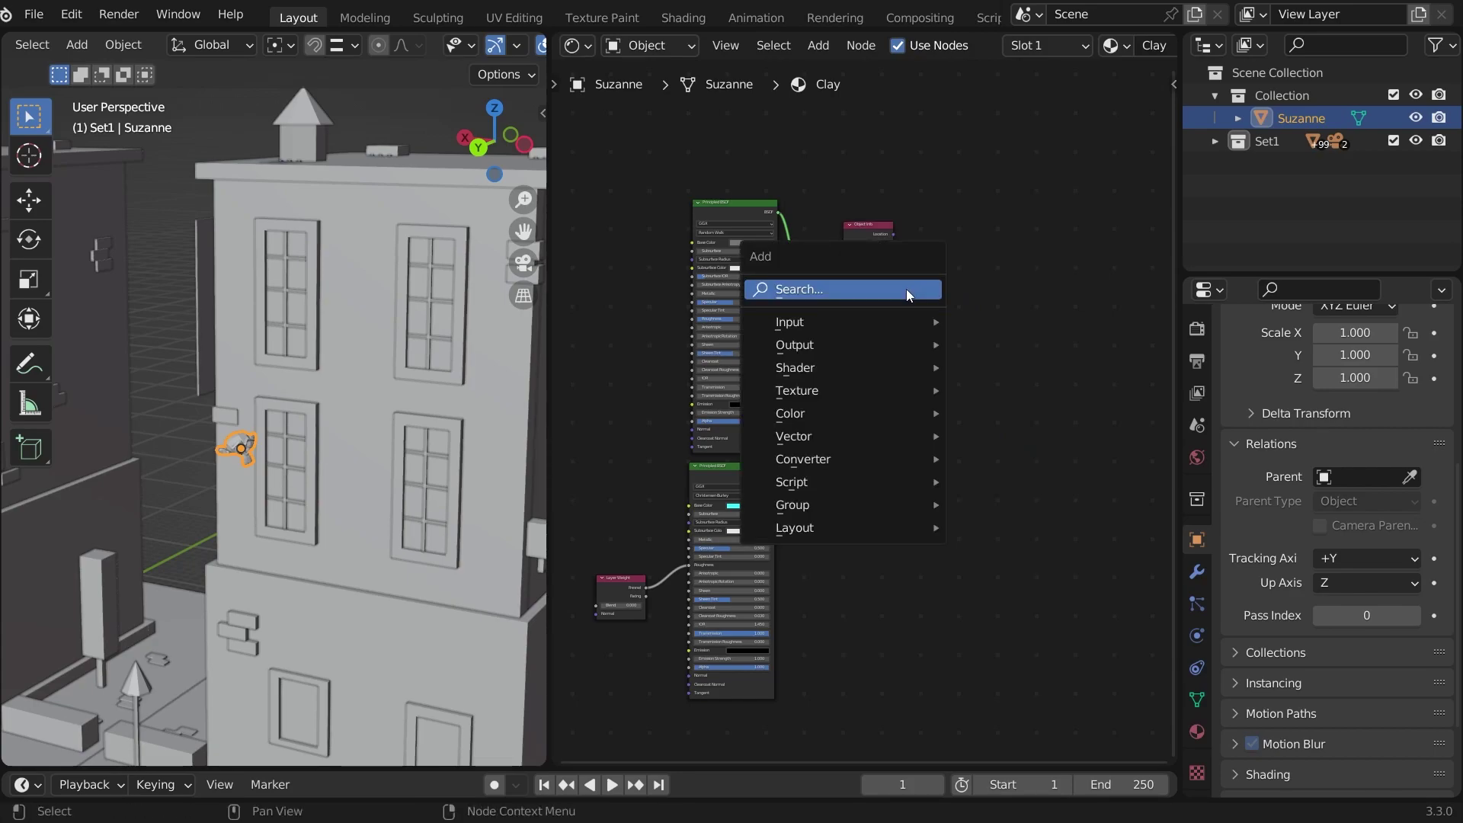
left_click(907, 290)
type("math")
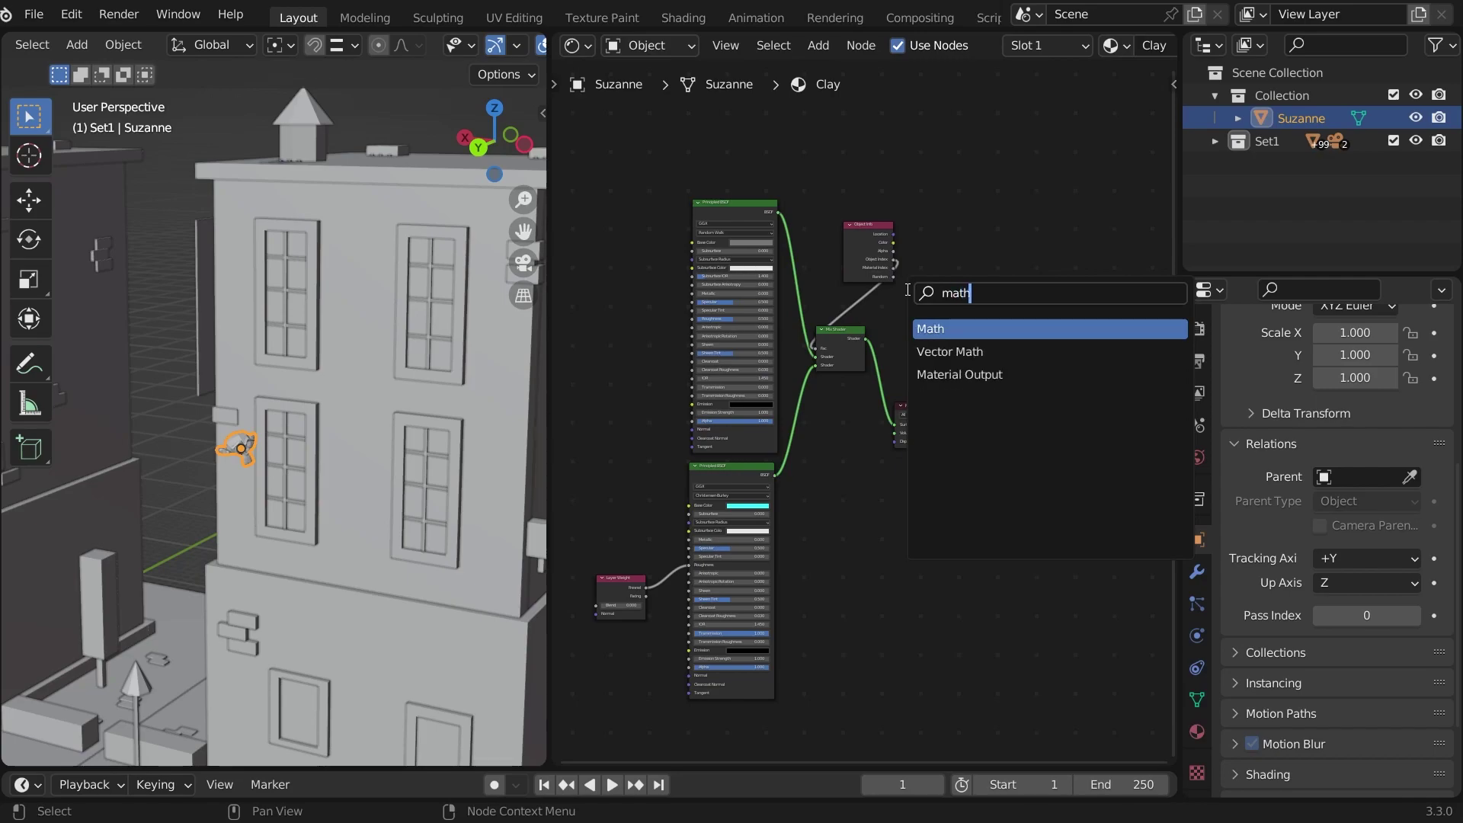
left_click(928, 328)
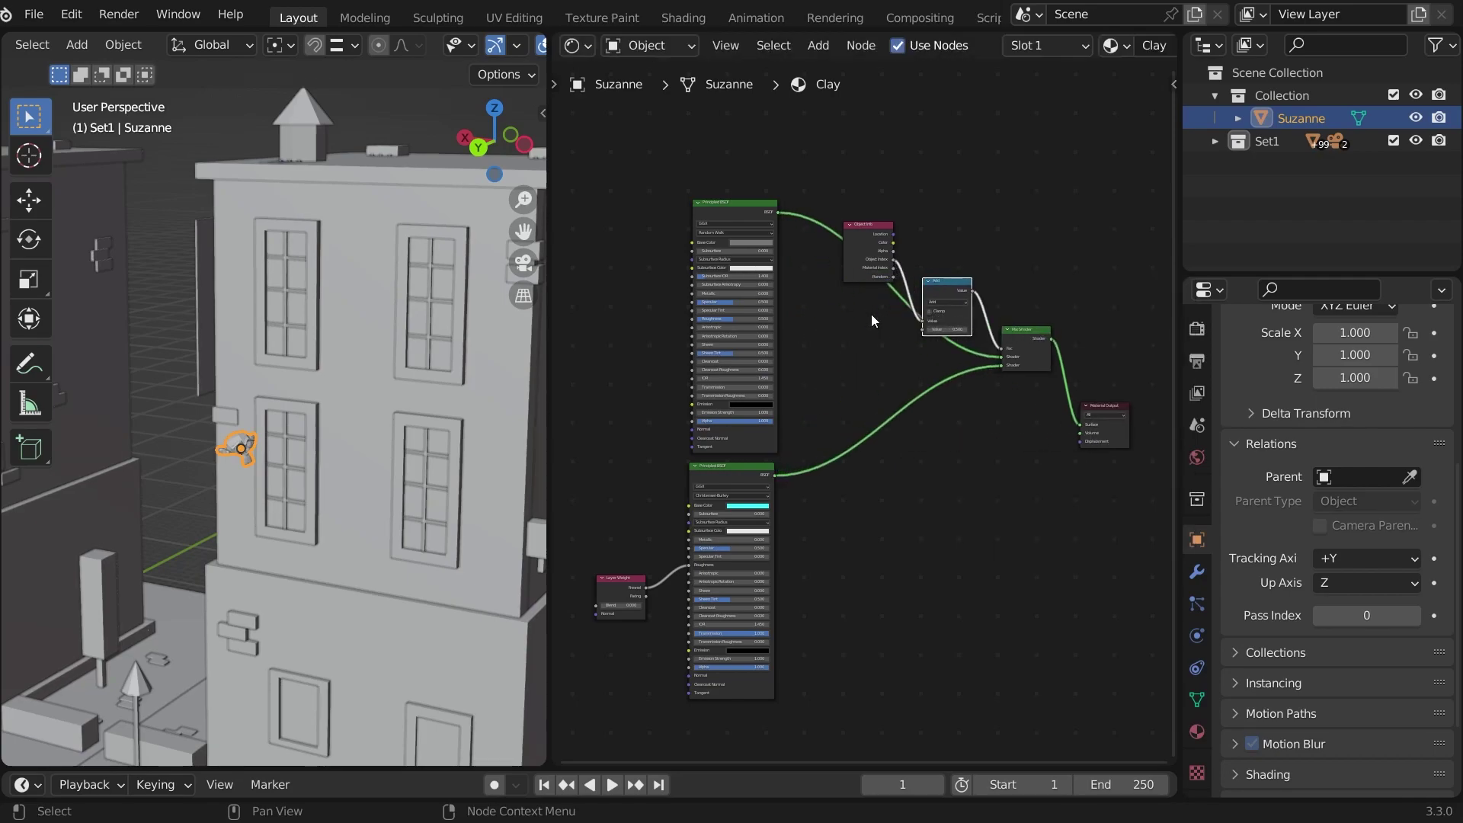
left_click(947, 261)
key("KP_Decimal")
left_click(881, 413)
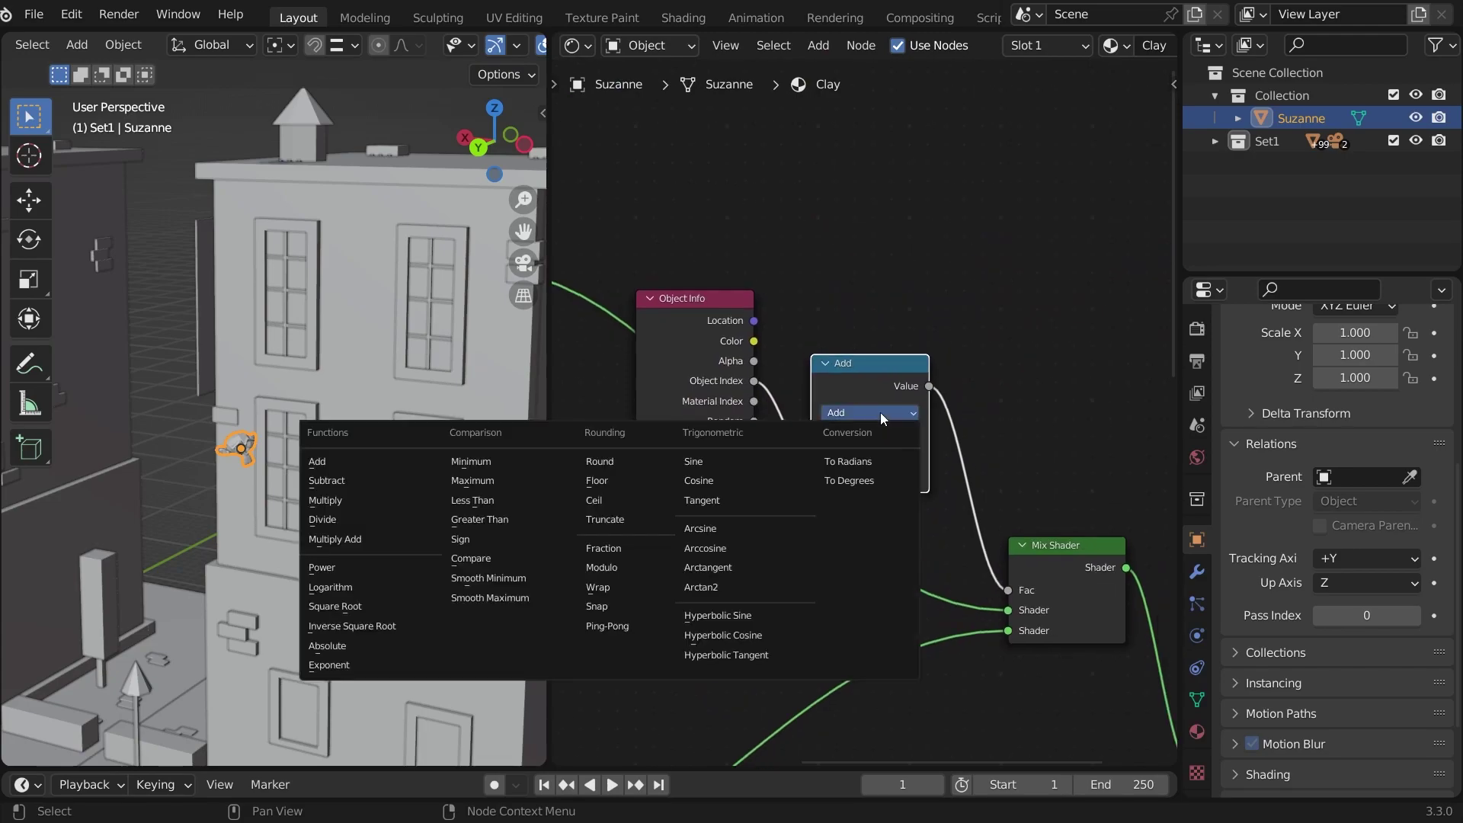
left_click(507, 521)
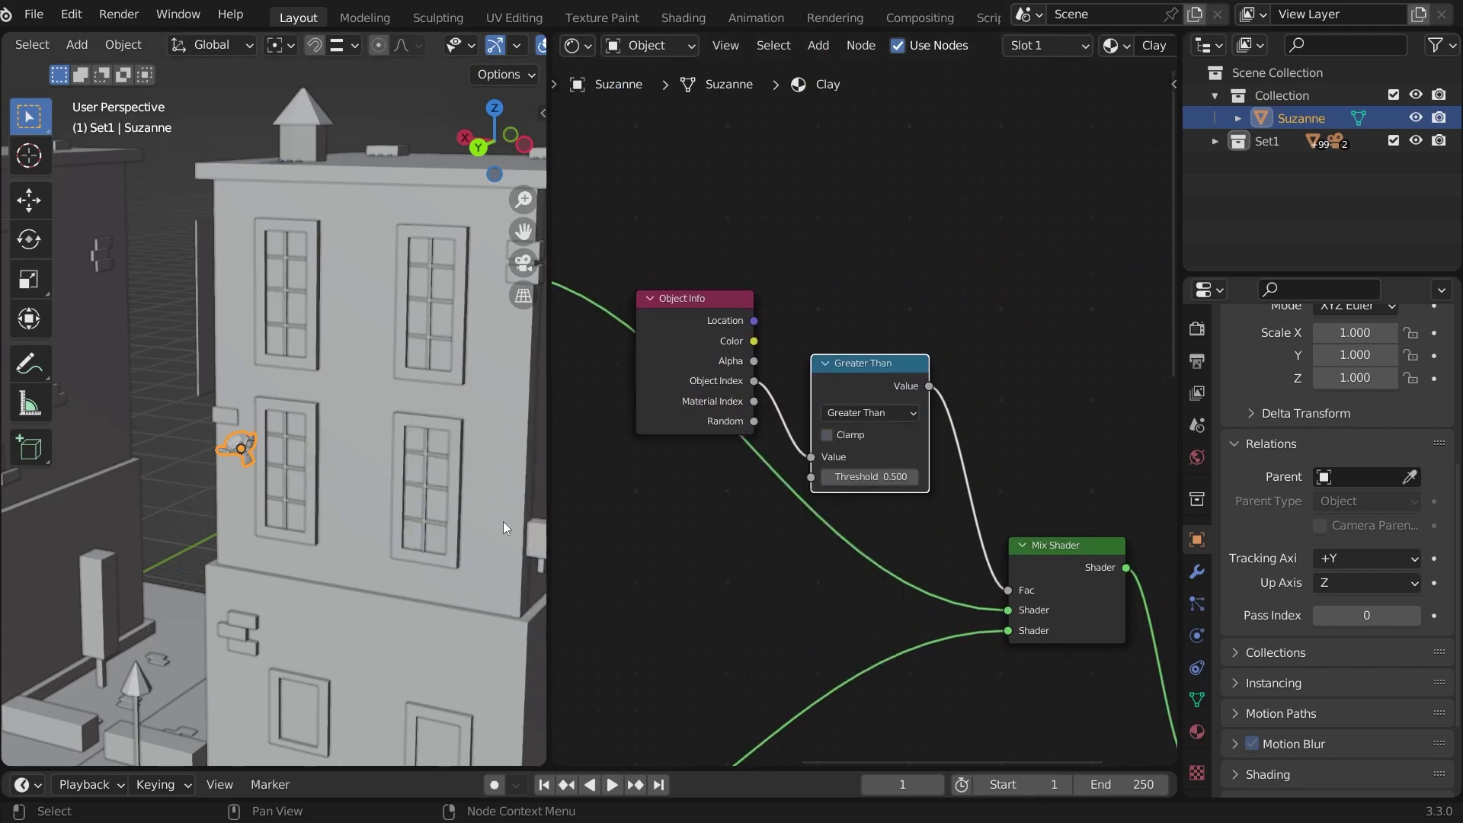
left_click(875, 479)
type("69-1")
key("Return")
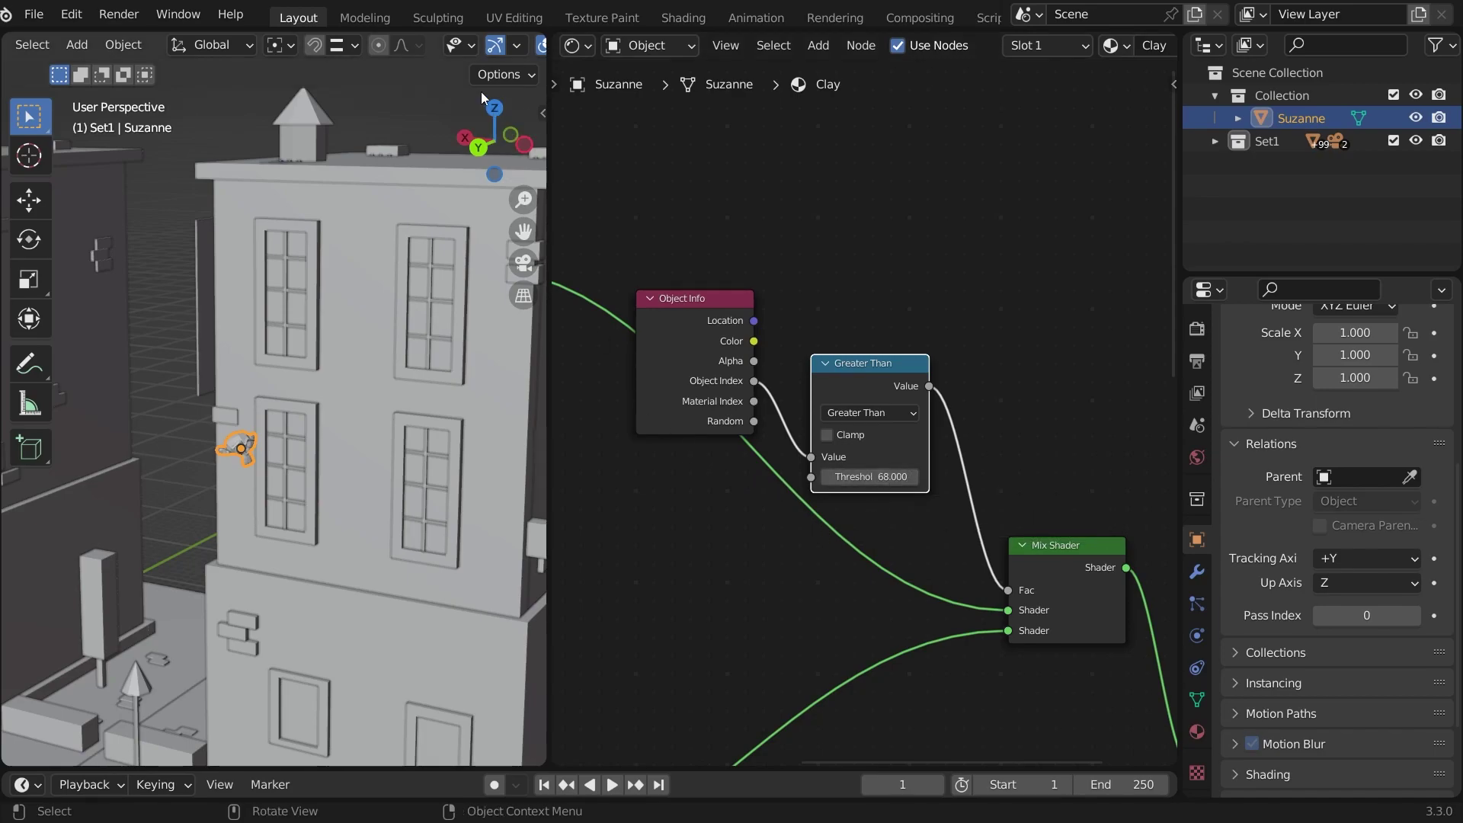
Switch the viewport to Rendered shading and orbit out to see the whole row of buildings
scroll(486, 48, "down", 2)
scroll(486, 47, "down", 4)
left_click(505, 45)
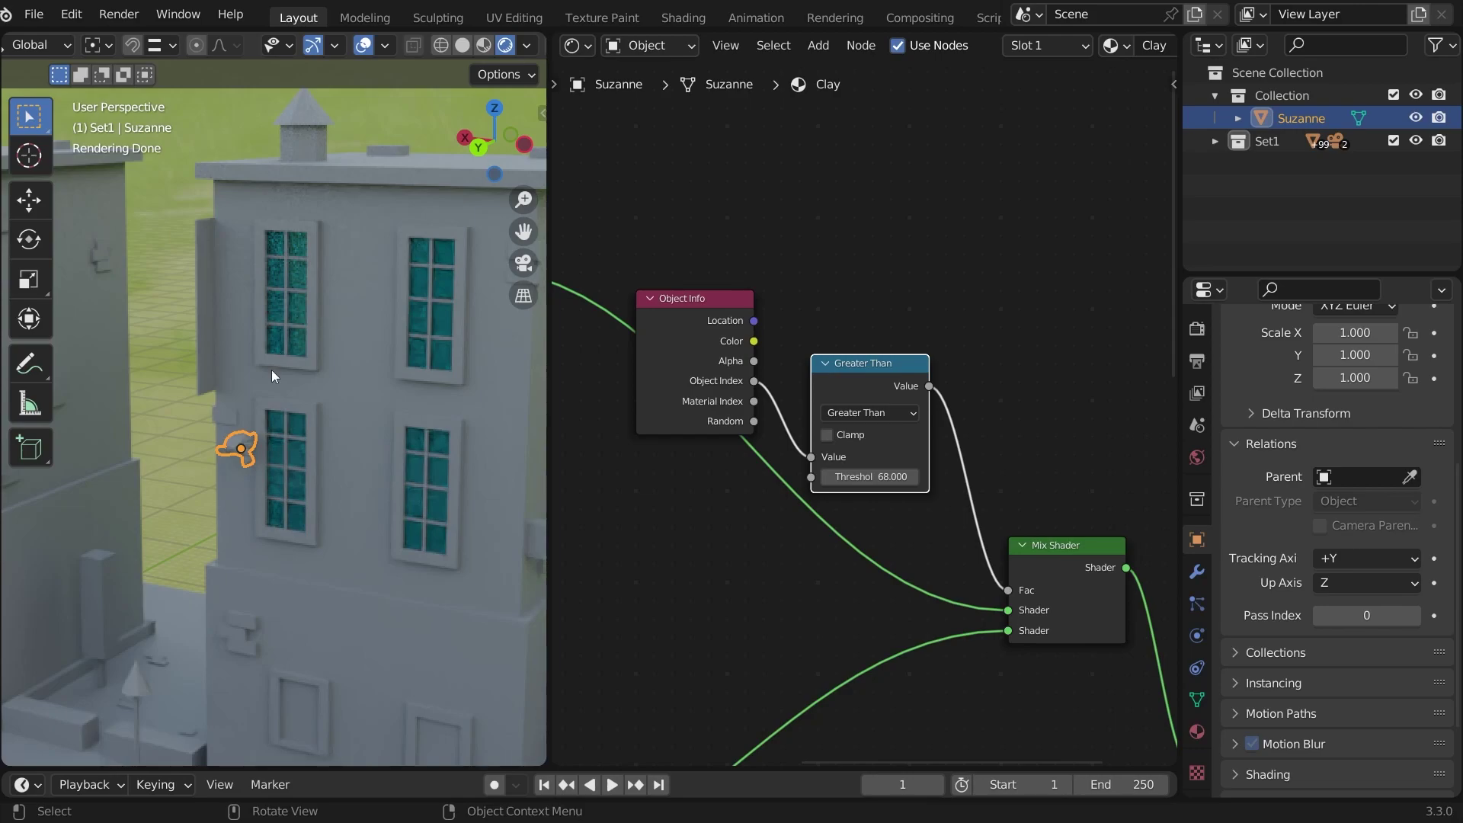
scroll(273, 518, "down", 5)
middle_click_drag(273, 519, 365, 532)
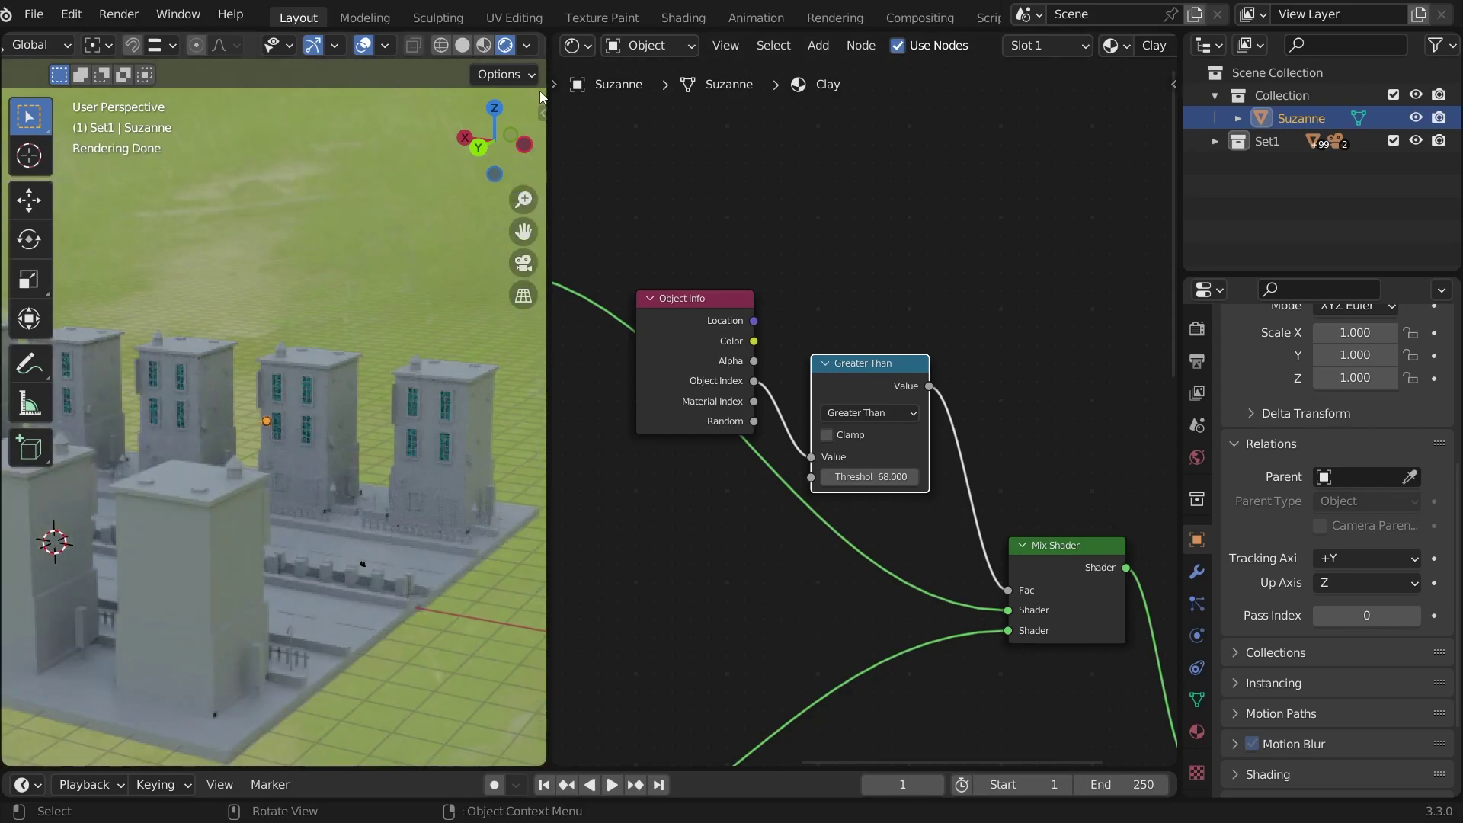
scroll(320, 487, "up", 8)
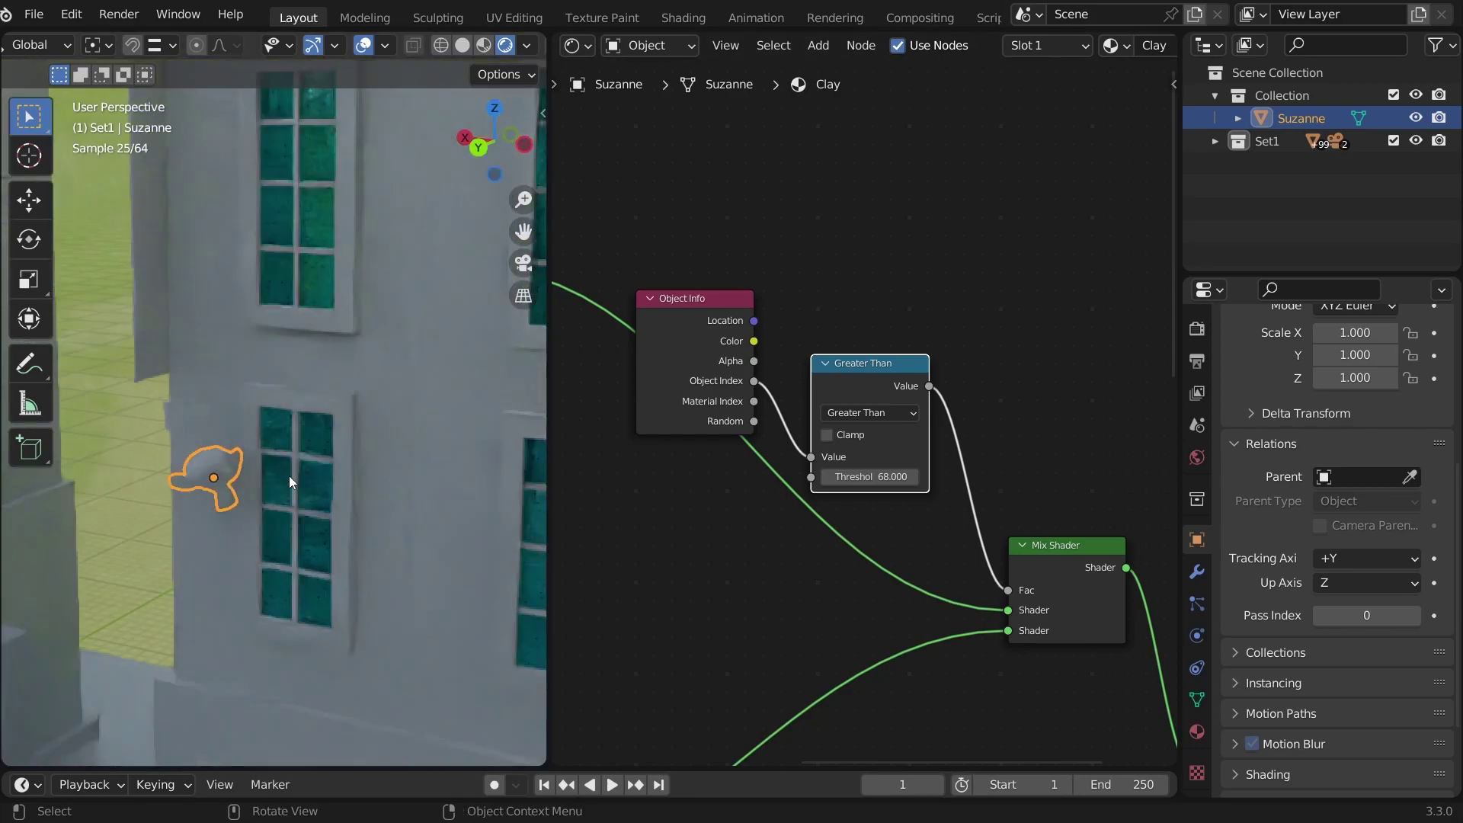
Check the window glass's Pass Index of 69, then reselect Suzanne to show the Clay node graph
left_click(279, 435)
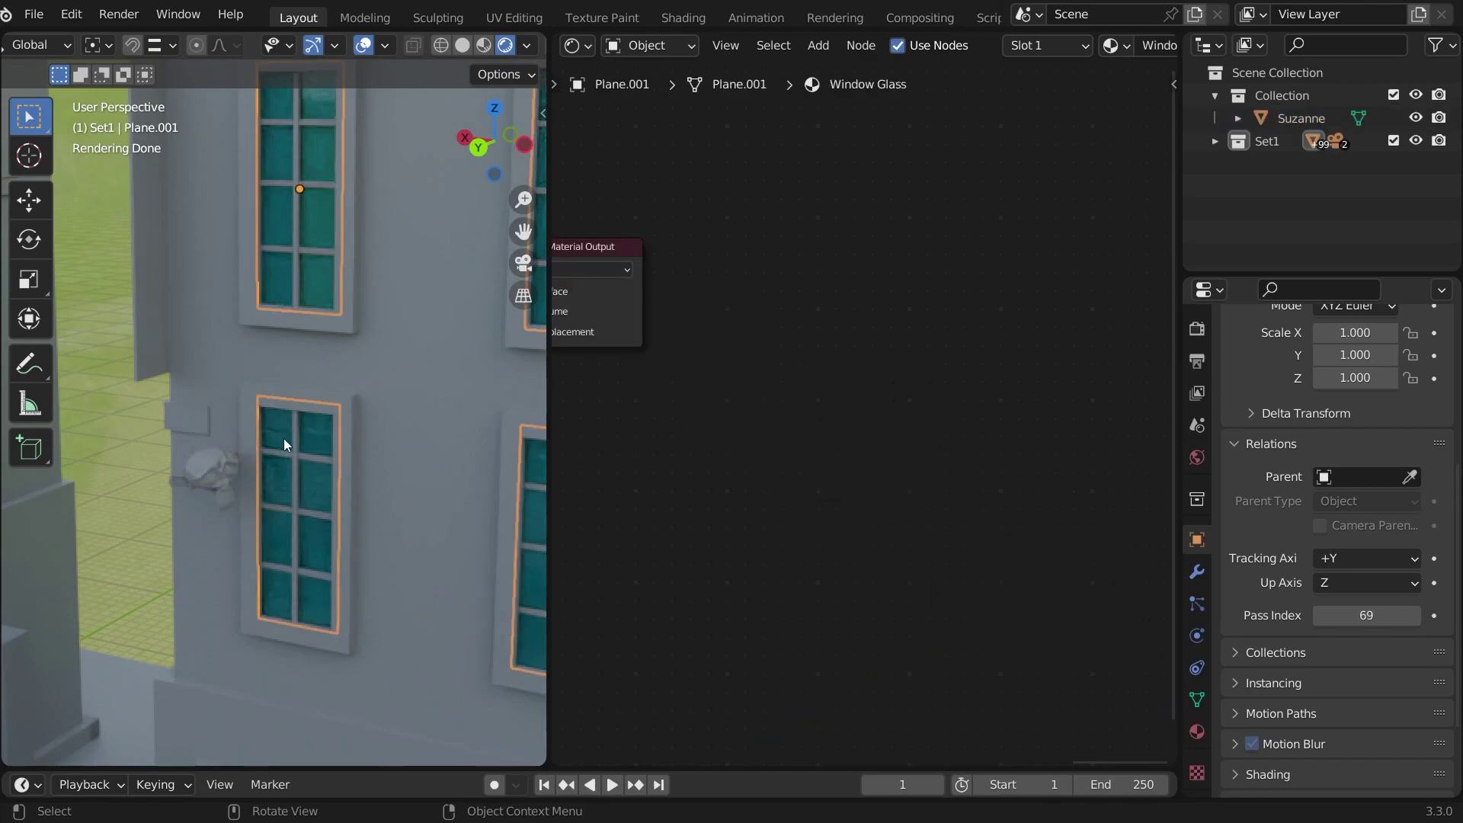
left_click(212, 464)
scroll(782, 438, "down", 3)
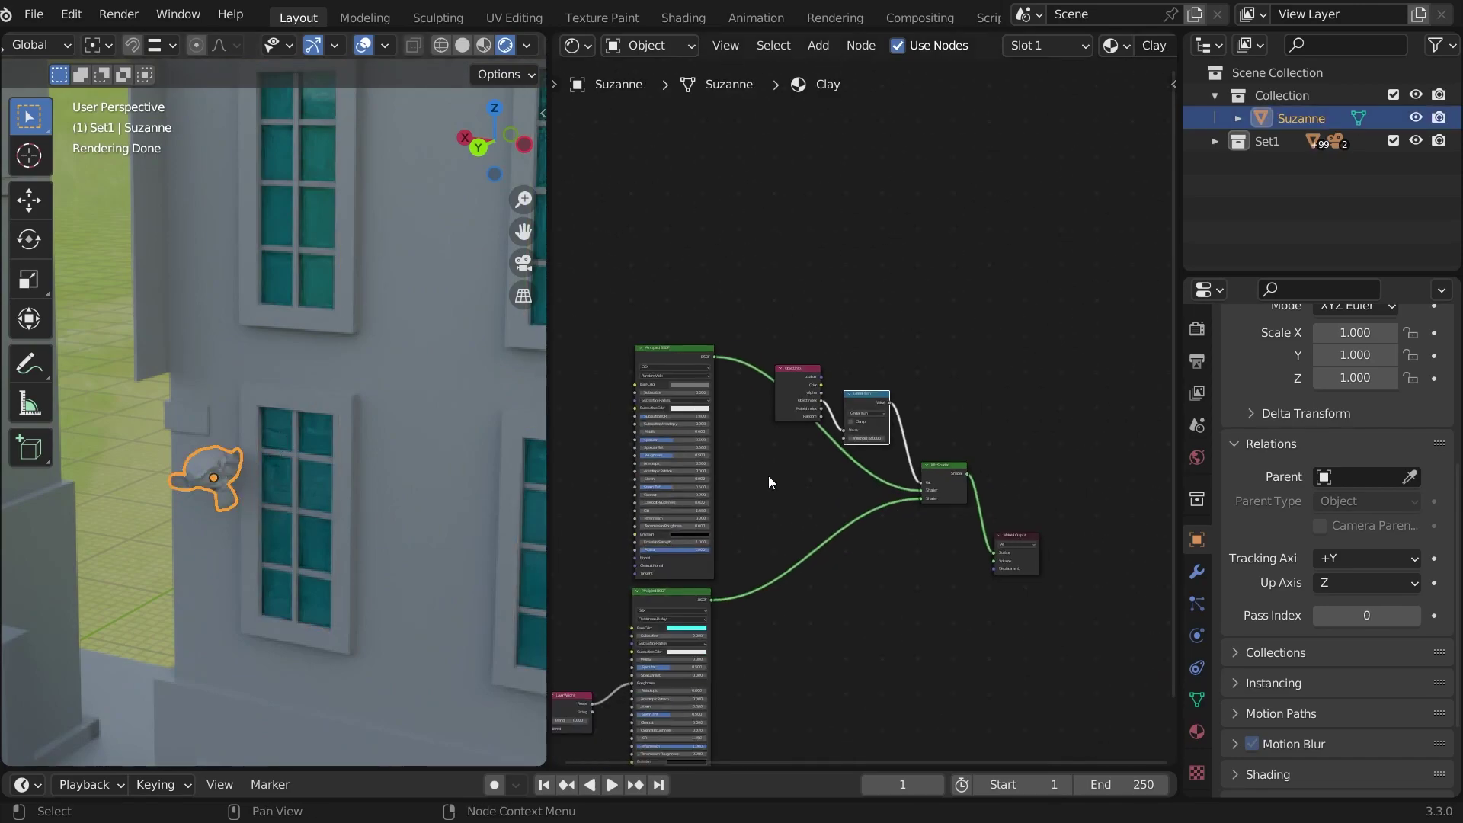
middle_click_drag(768, 476, 837, 355)
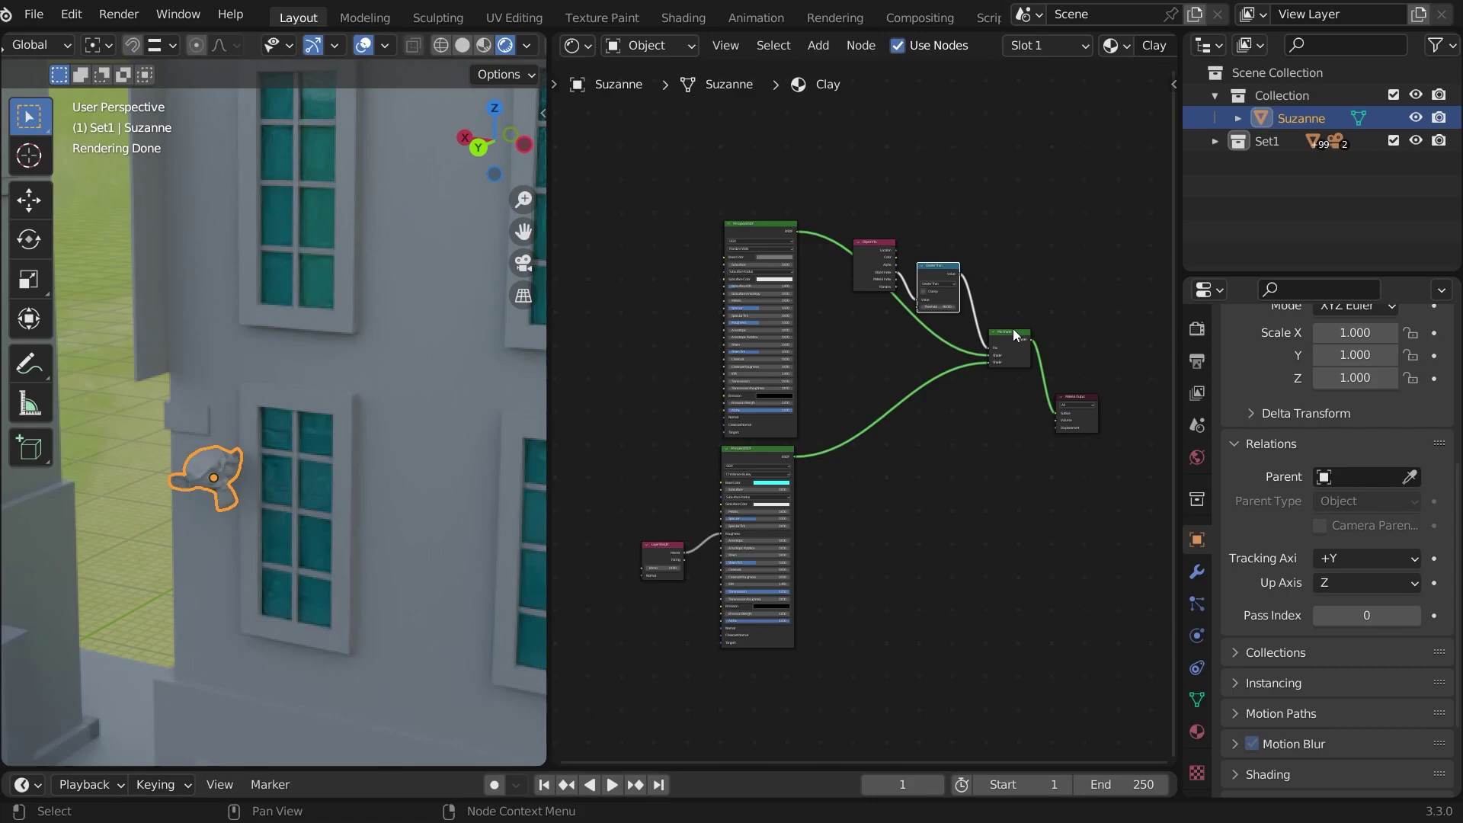
left_click(323, 442)
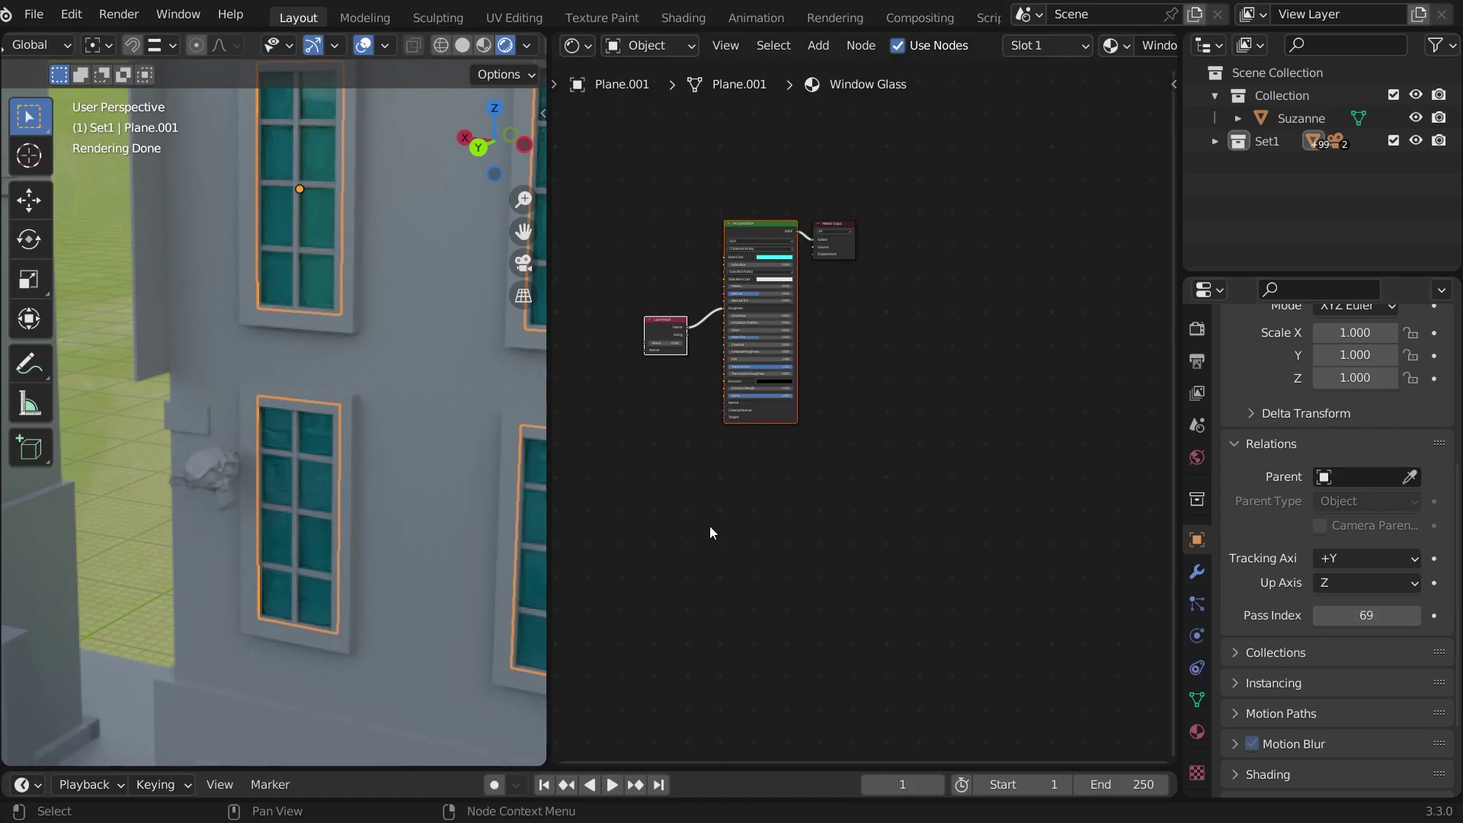
left_click(228, 477)
scroll(962, 267, "up", 5)
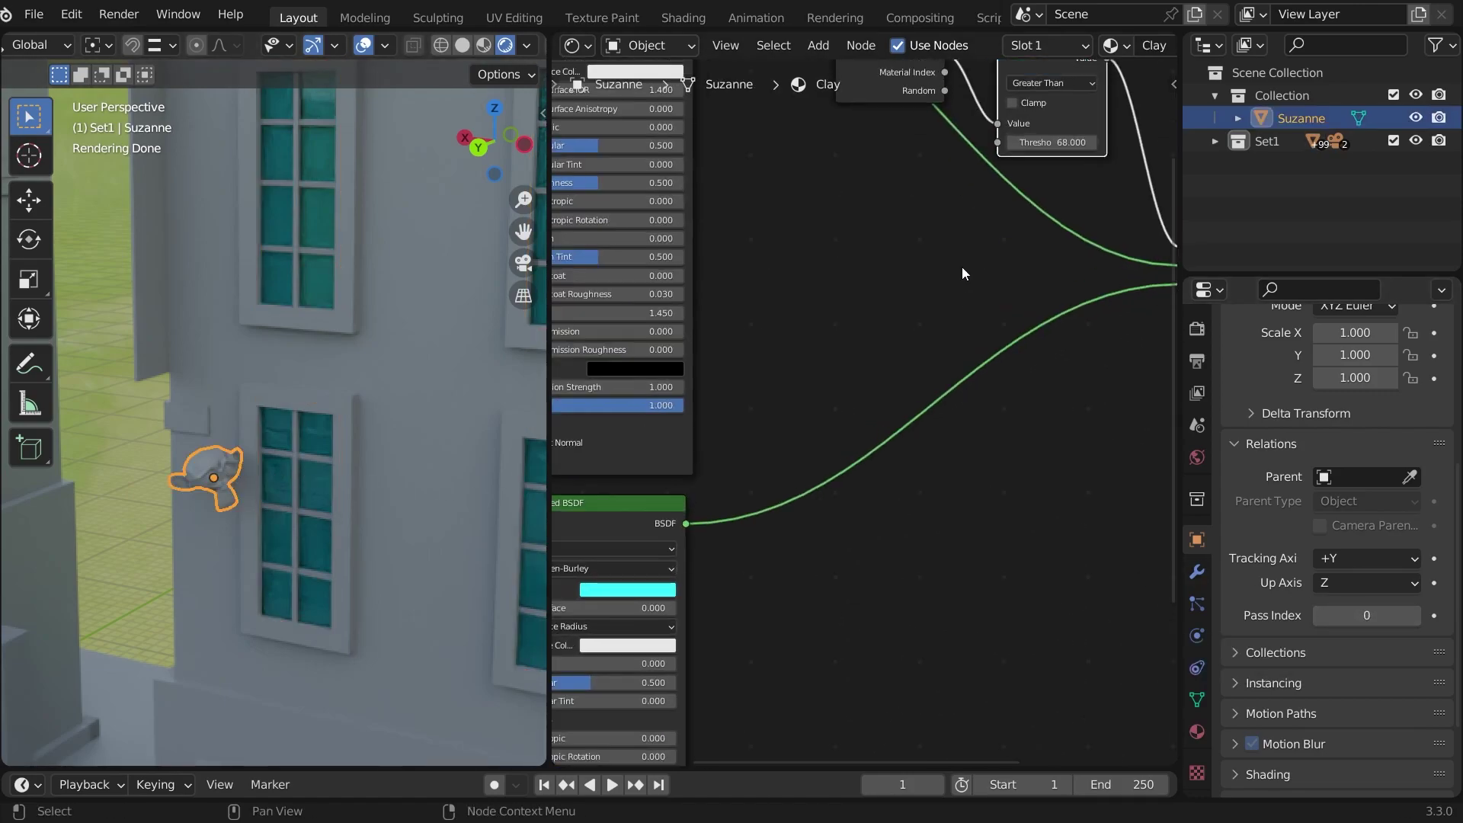
Inspect the Object Info and Greater Than nodes and raise the glass shader's Metallic to 1
left_click(735, 372)
left_click(971, 424)
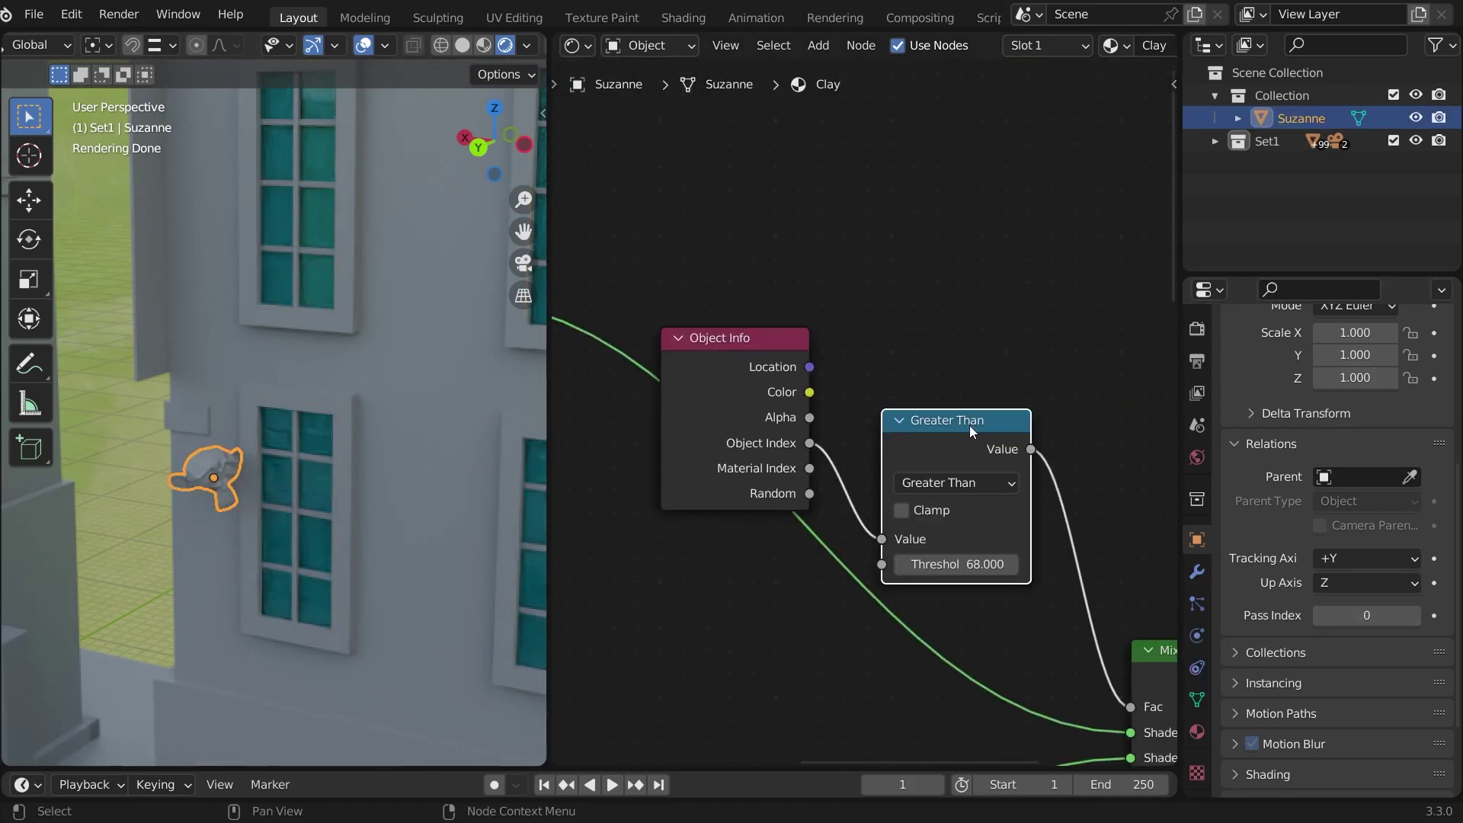
scroll(970, 427, "down", 4)
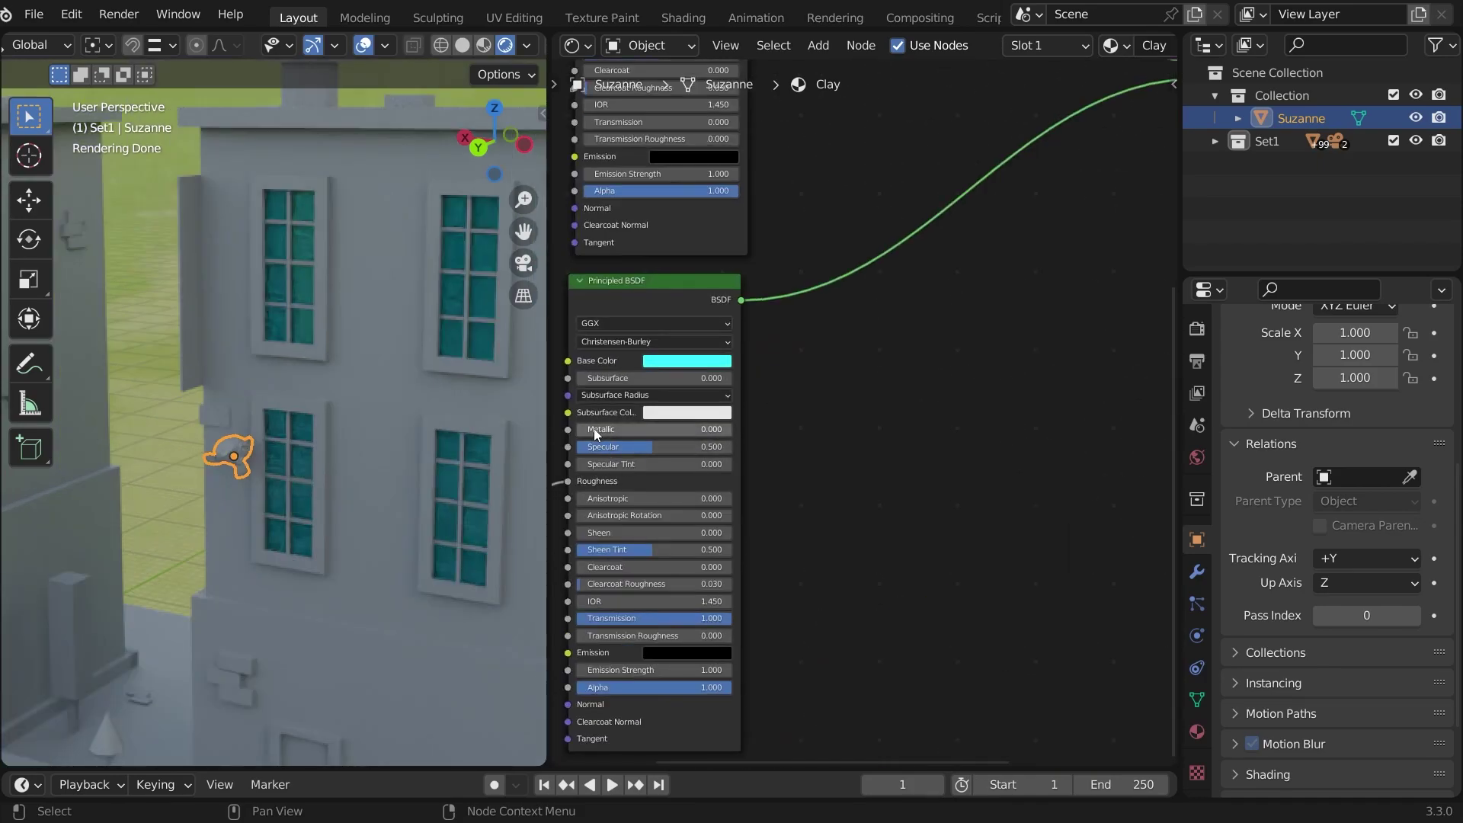
left_click_drag(593, 428, 686, 429)
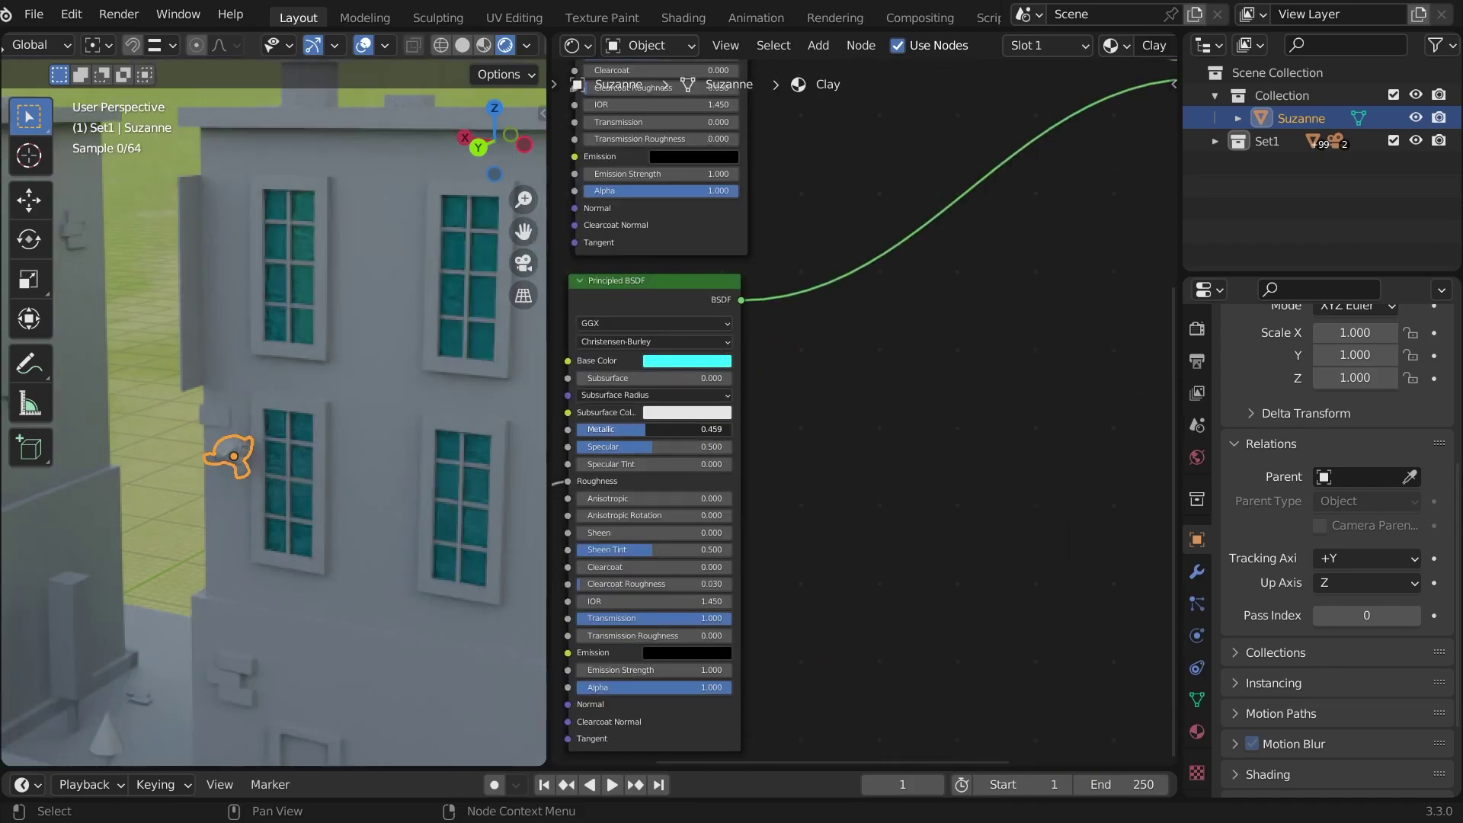
middle_click_drag(433, 492, 500, 463)
Merge the Shader Editor into the 3D viewport, look through the scene camera, and hide overlays
left_click_drag(542, 36, 762, 305)
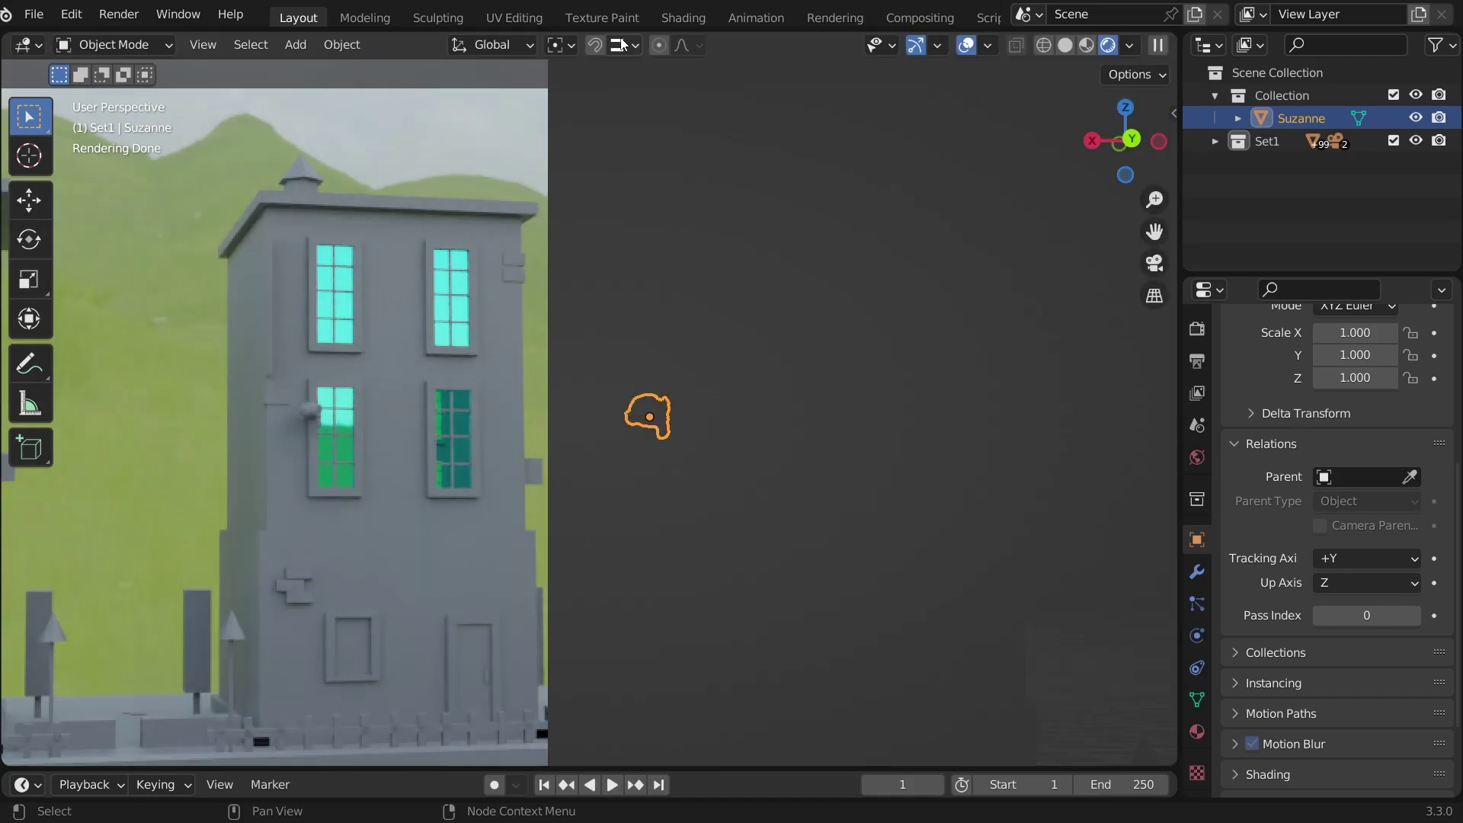
scroll(604, 245, "up", 3)
middle_click_drag(652, 415, 826, 416)
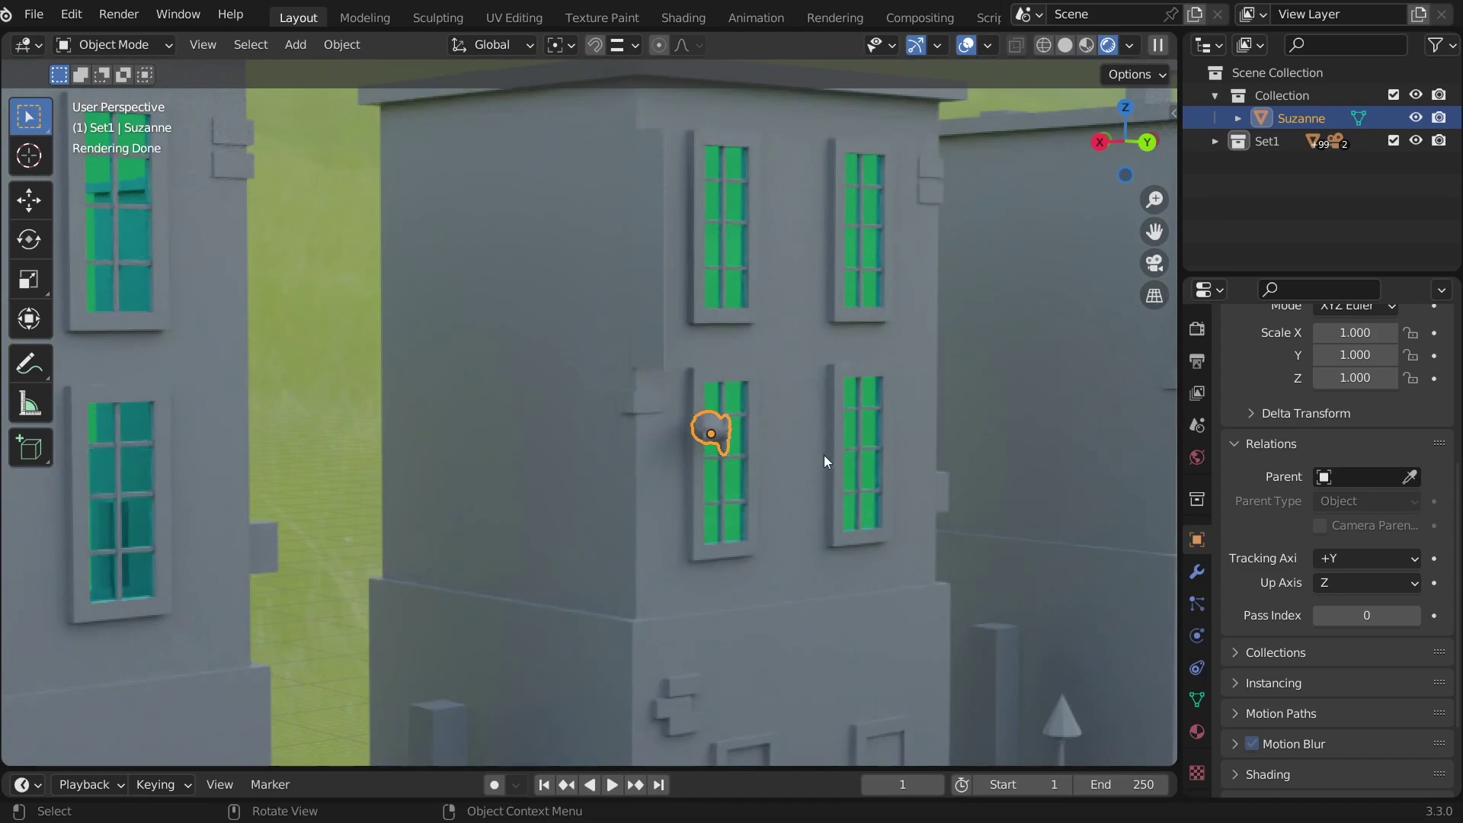
key("KP_0")
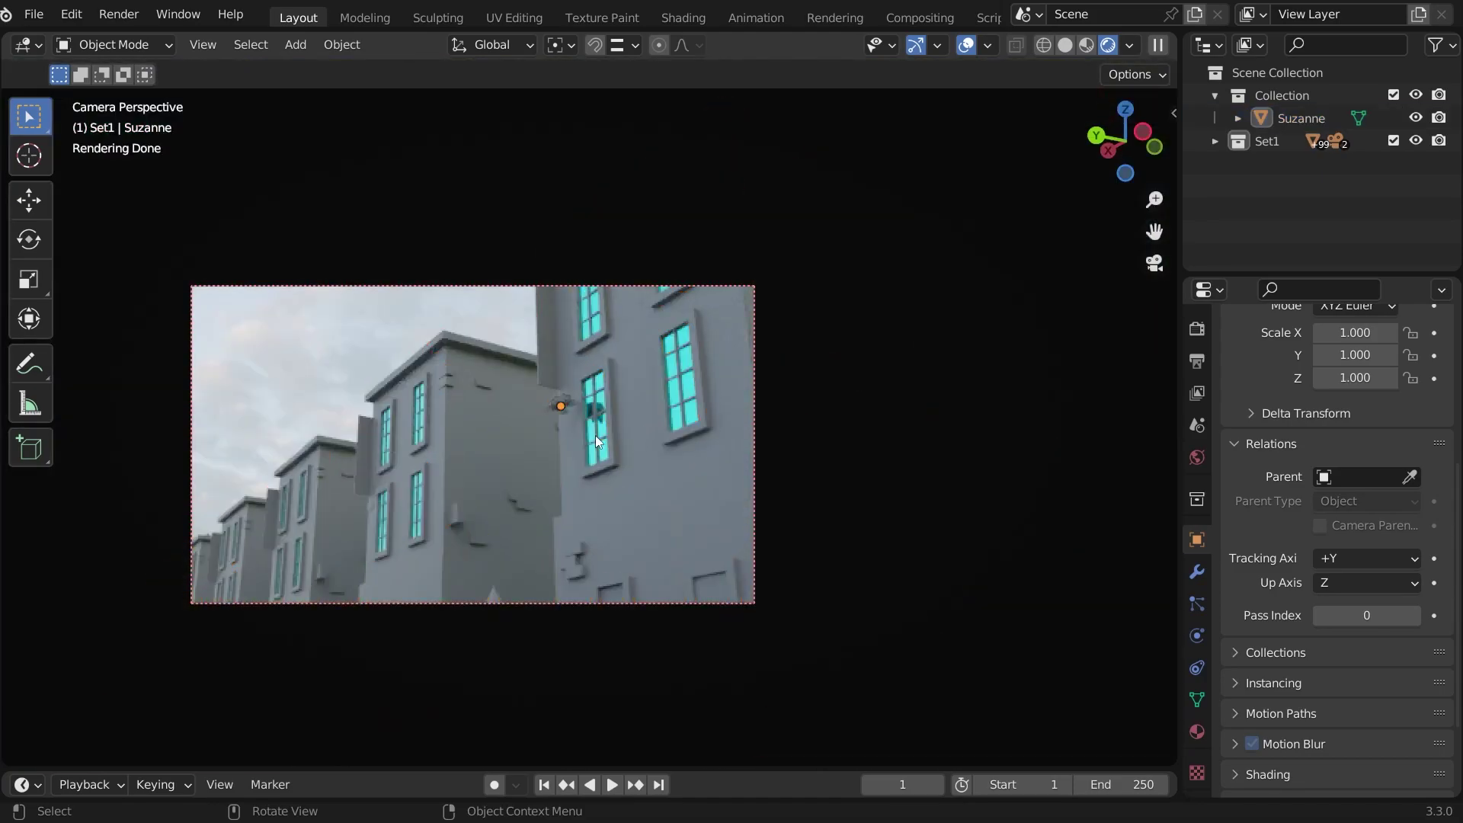
left_click(969, 45)
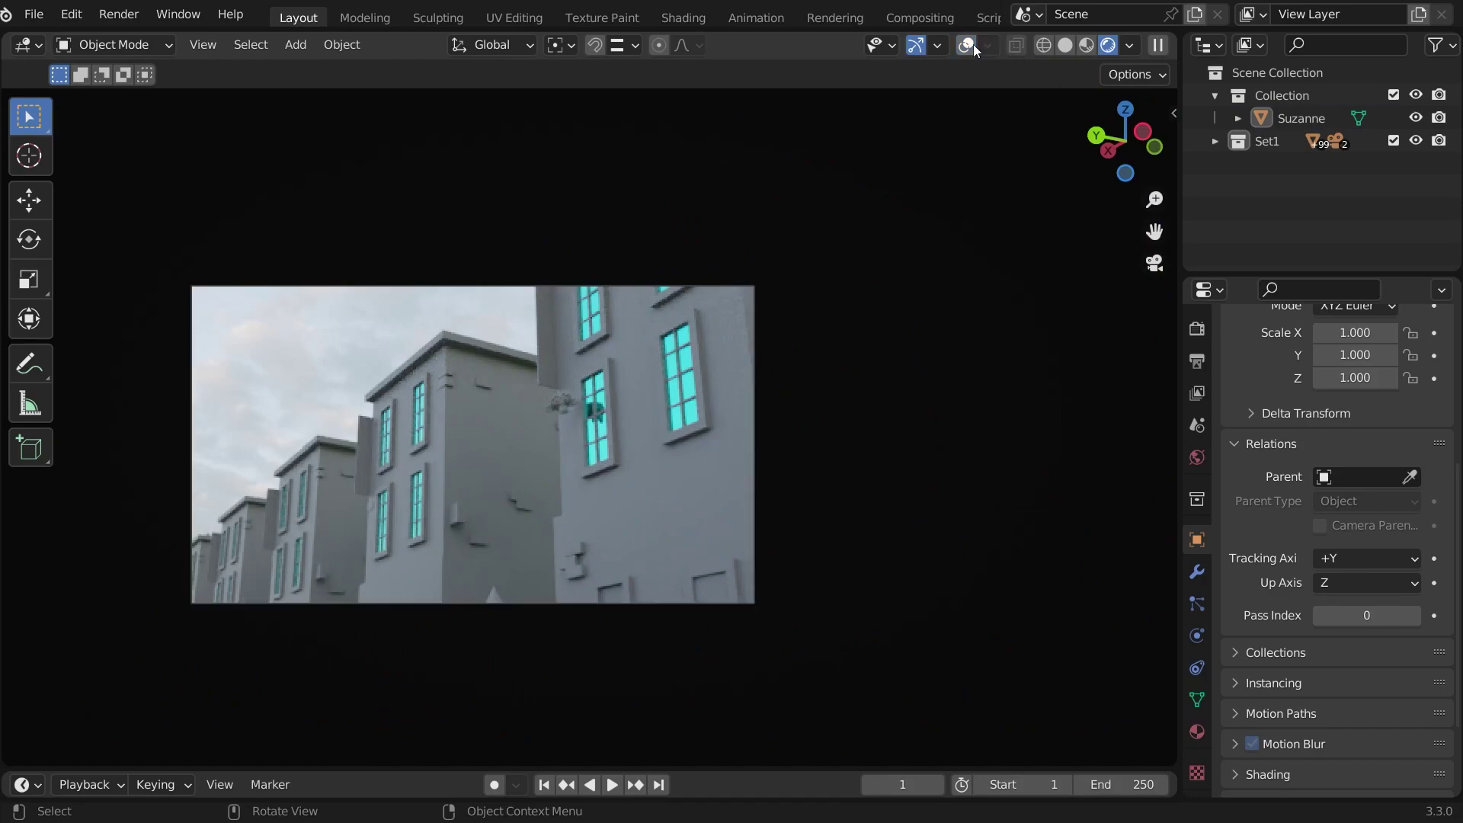